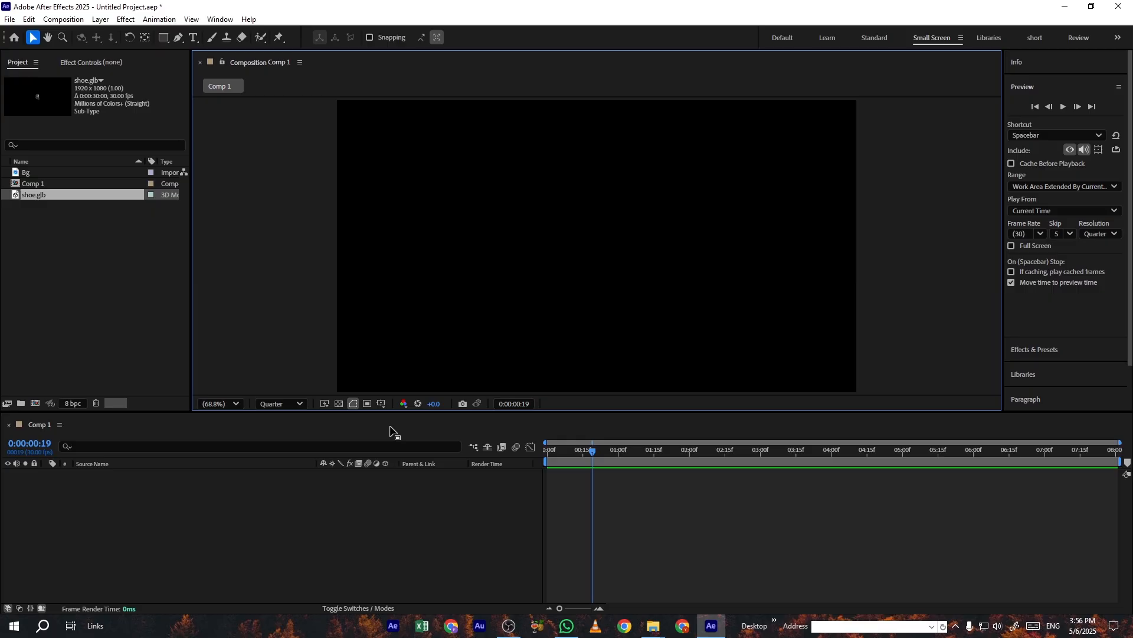
Step: Add the Bg image from the project to the Comp 1 timeline as a layer
{"action": "left_click", "coordinate": [64, 337]}
{"action": "left_click", "coordinate": [25, 174]}
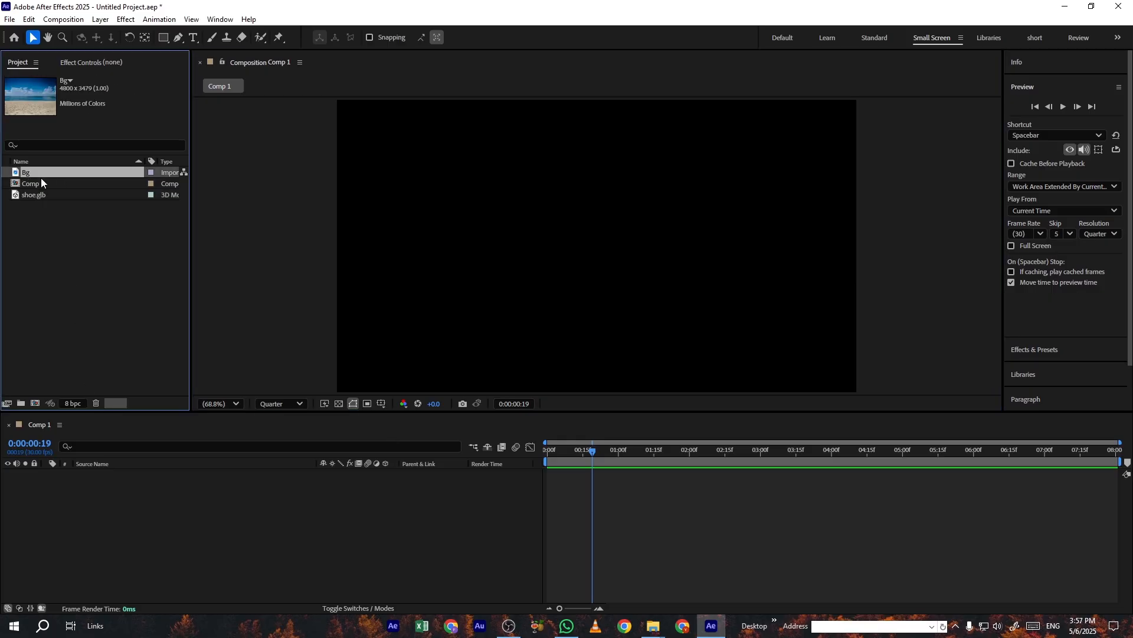
{"action": "left_click", "coordinate": [30, 195]}
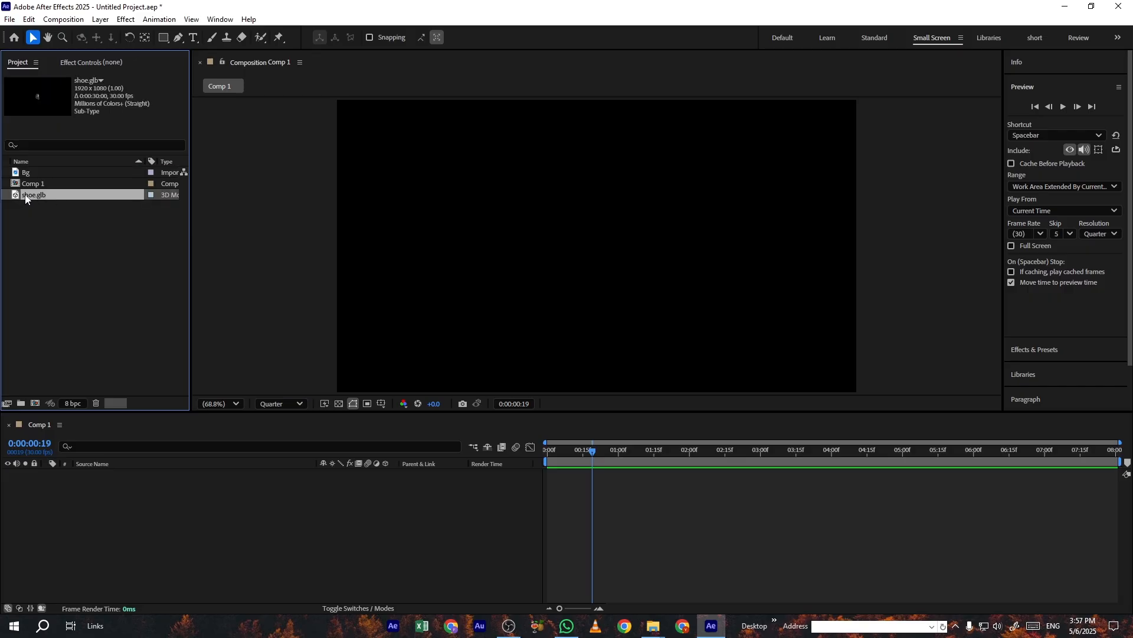
{"action": "left_click", "coordinate": [25, 175]}
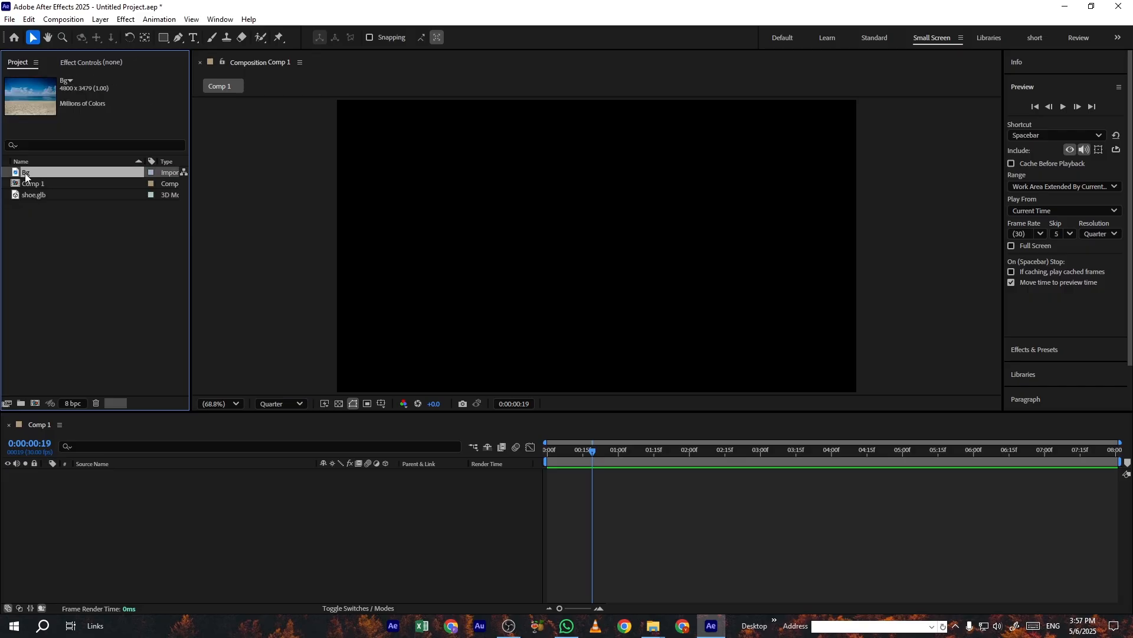
{"action": "left_click_drag", "start_coordinate": [25, 173], "coordinate": [97, 498]}
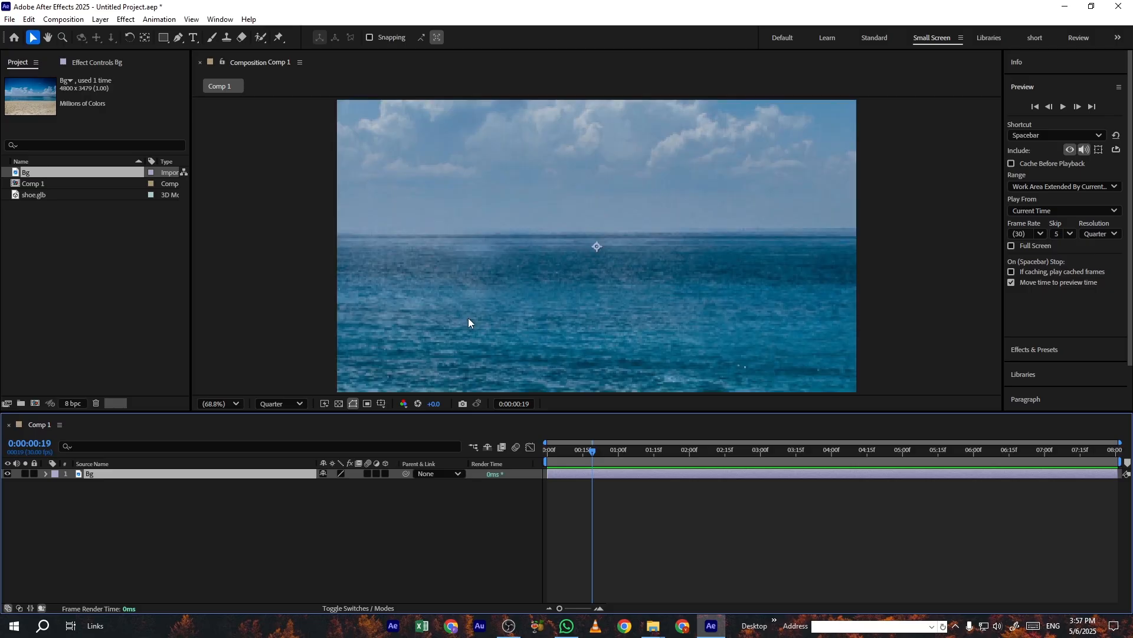
Step: Check in the composition settings that Comp 1 uses the Advanced 3D renderer
{"action": "key", "text": "ctrl+k"}
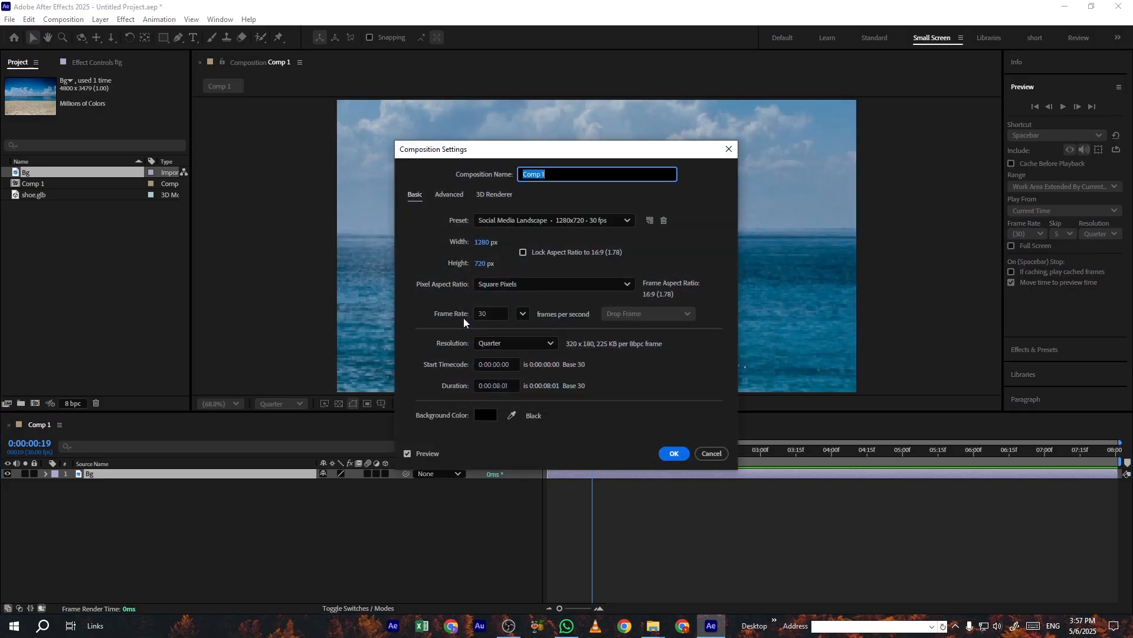
{"action": "left_click", "coordinate": [486, 195]}
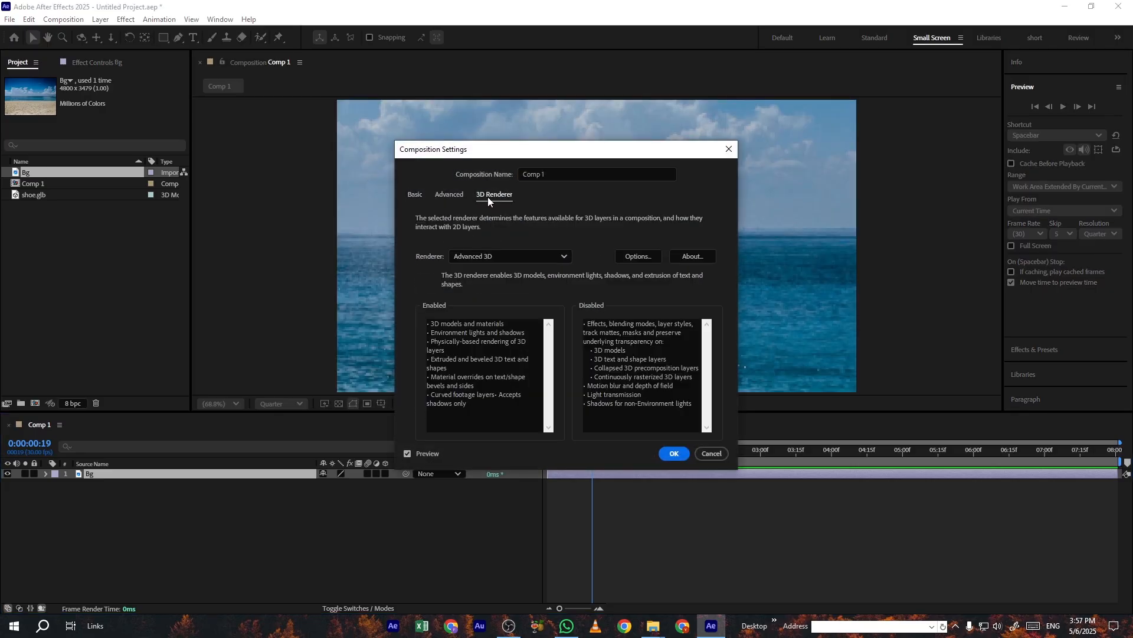
{"action": "left_click", "coordinate": [468, 257]}
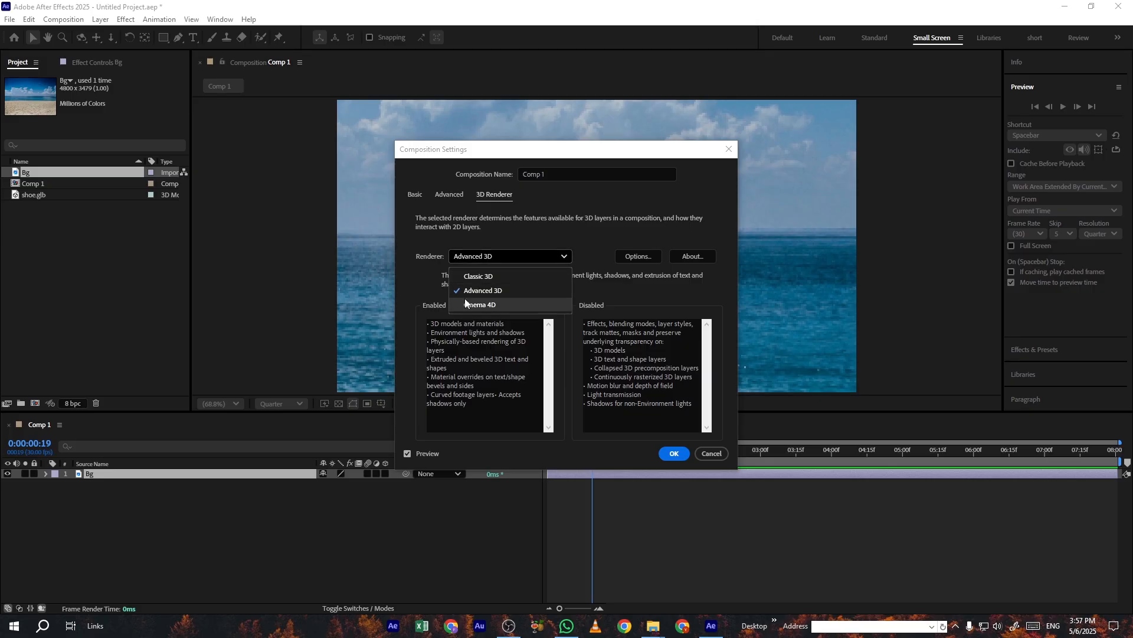
{"action": "left_click", "coordinate": [674, 455]}
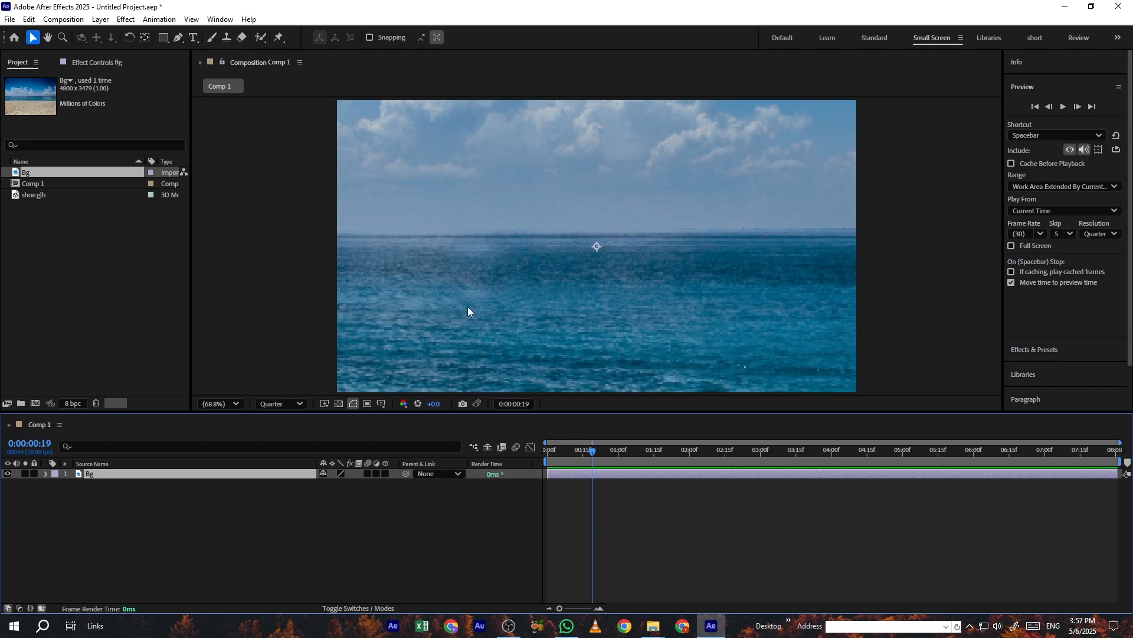
Step: Pre-compose the Bg layer under the name Bg
{"action": "right_click", "coordinate": [107, 477]}
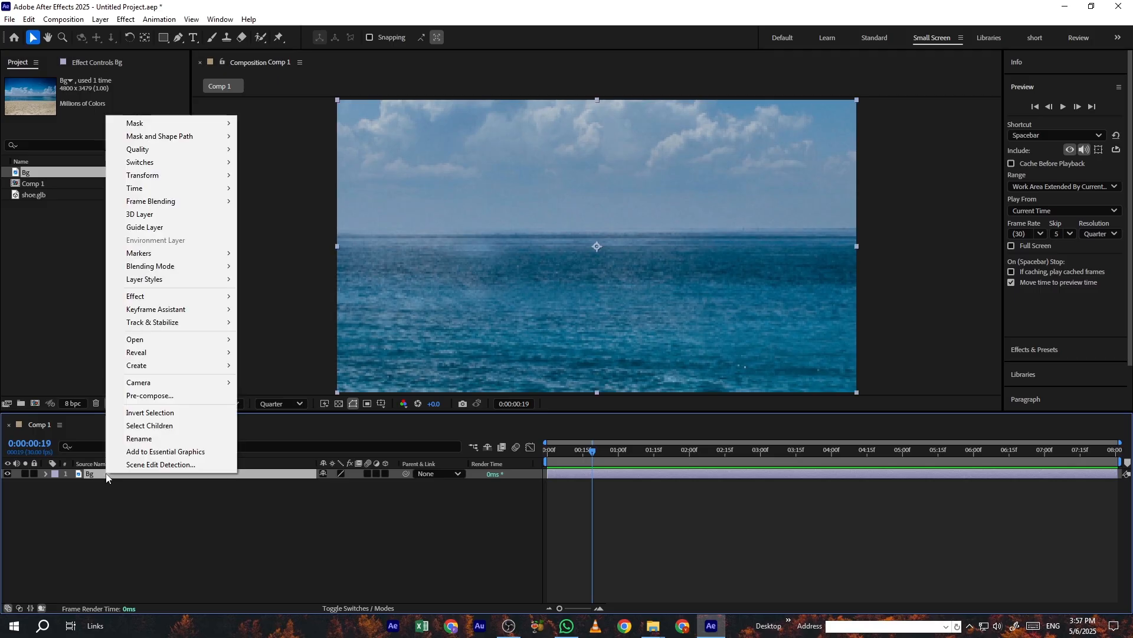
{"action": "left_click", "coordinate": [142, 401]}
{"action": "type", "text": "Bg"}
{"action": "left_click", "coordinate": [616, 400]}
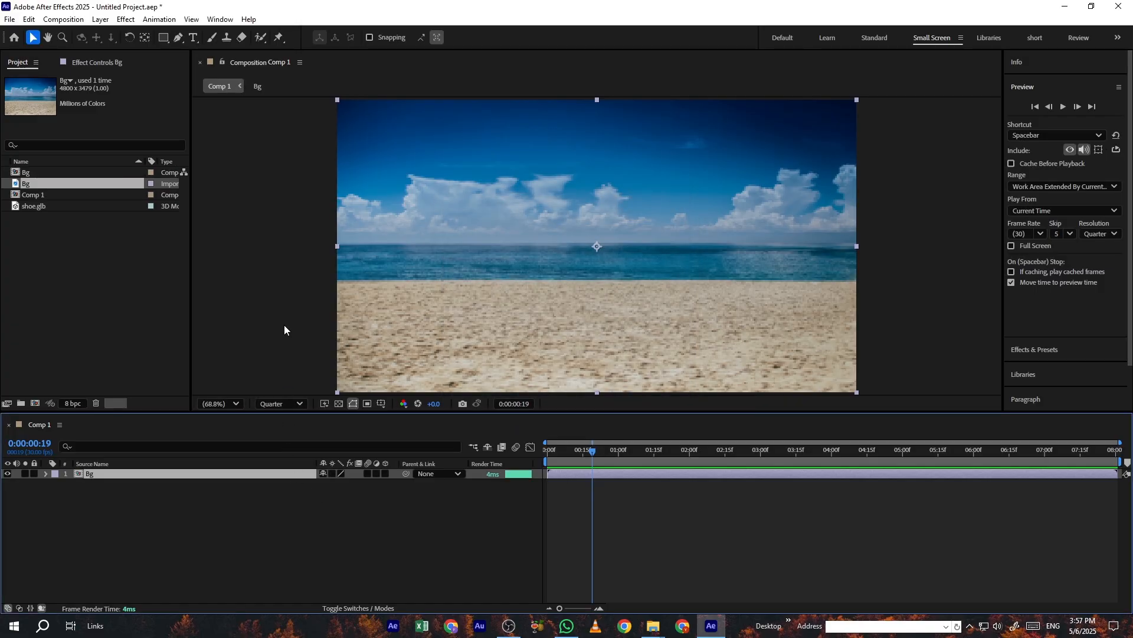
Step: Run Track Camera on the Bg pre-composition to analyze it with the 3D Camera Tracker
{"action": "left_click", "coordinate": [1019, 90]}
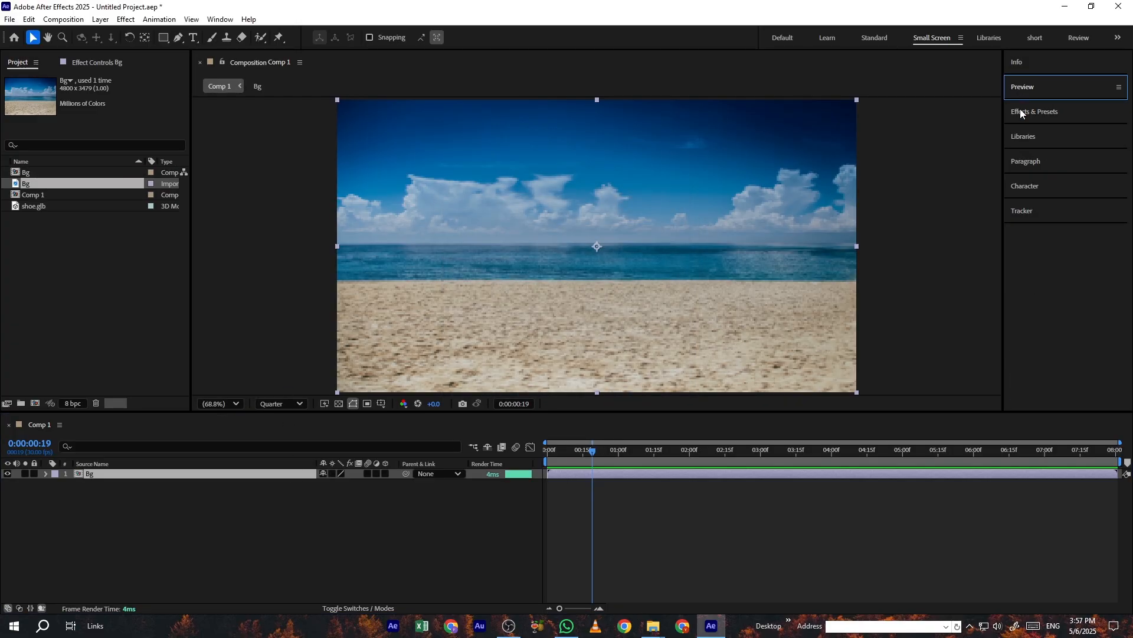
{"action": "left_click", "coordinate": [1016, 211]}
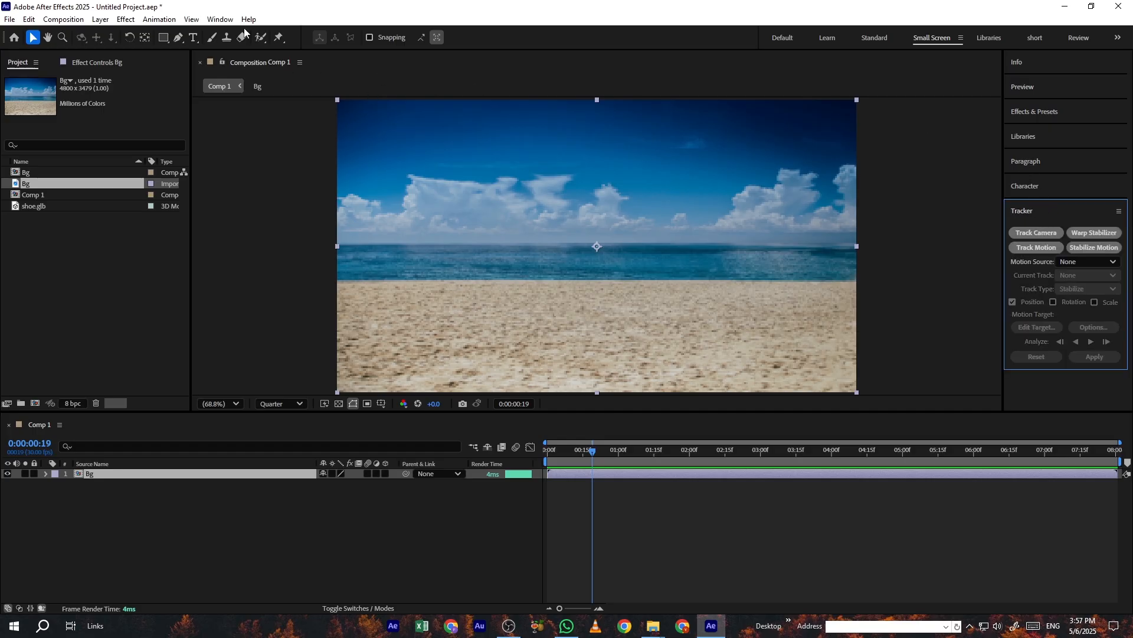
{"action": "left_click", "coordinate": [220, 20]}
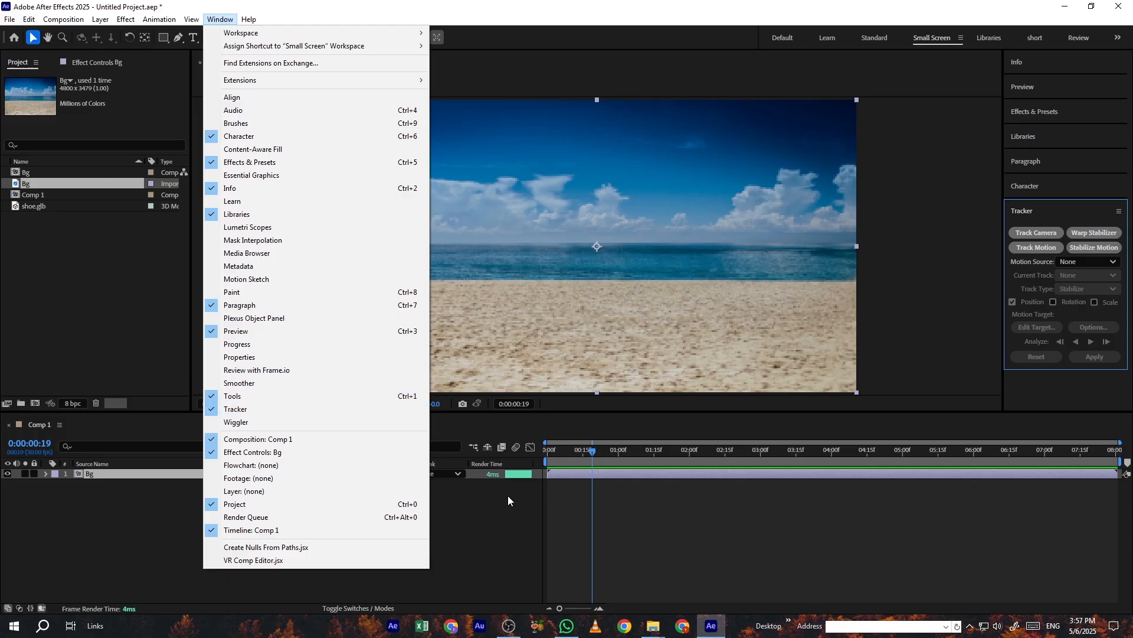
{"action": "left_click", "coordinate": [563, 472]}
{"action": "left_click", "coordinate": [563, 472]}
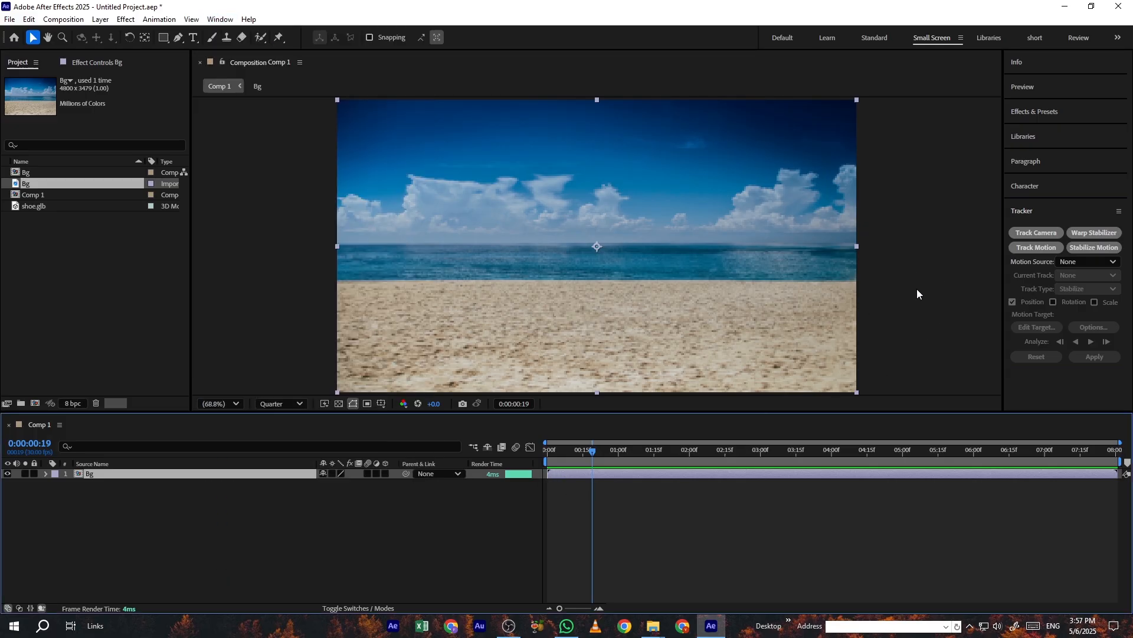
{"action": "left_click", "coordinate": [1021, 234]}
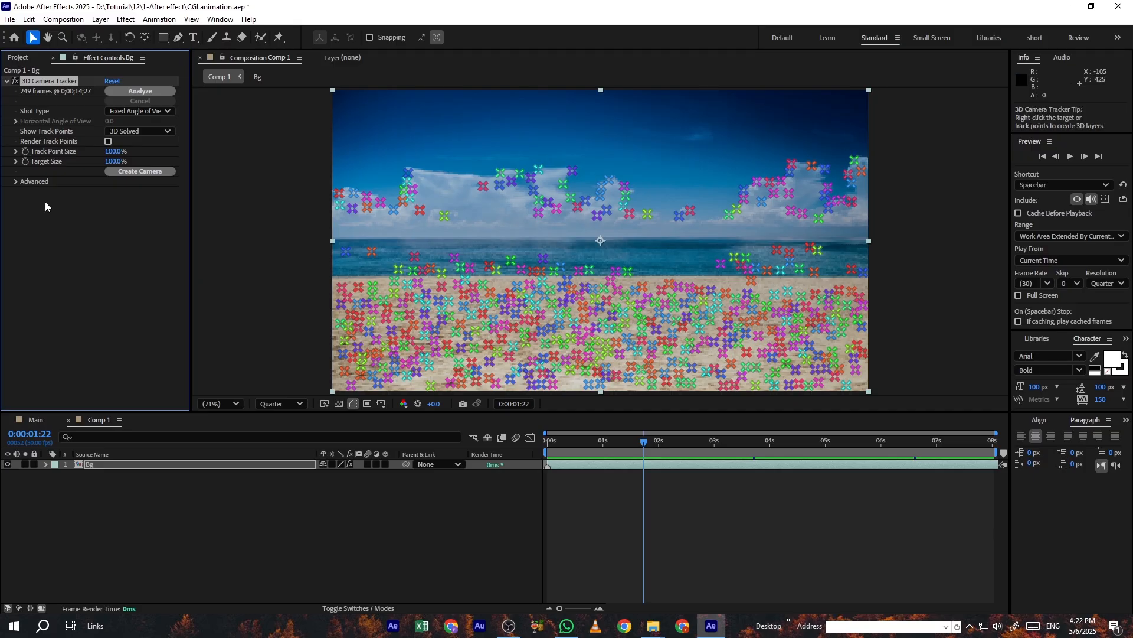
Step: Add the scene.gltf shoe model above the Bg layer in Comp 1 and scale it uniformly to 1800%
{"action": "key", "text": "ctrl+0"}
{"action": "left_click_drag", "start_coordinate": [33, 190], "coordinate": [91, 468]}
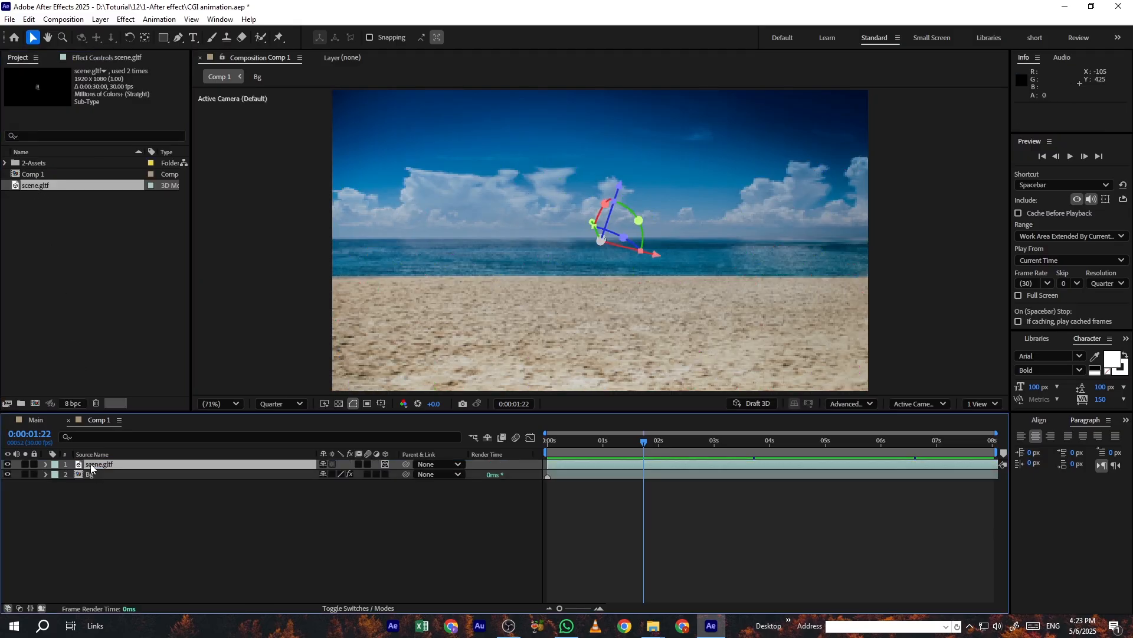
{"action": "key", "text": "s"}
{"action": "left_click", "coordinate": [340, 474]}
{"action": "type", "text": "1500"}
{"action": "key", "text": "Return"}
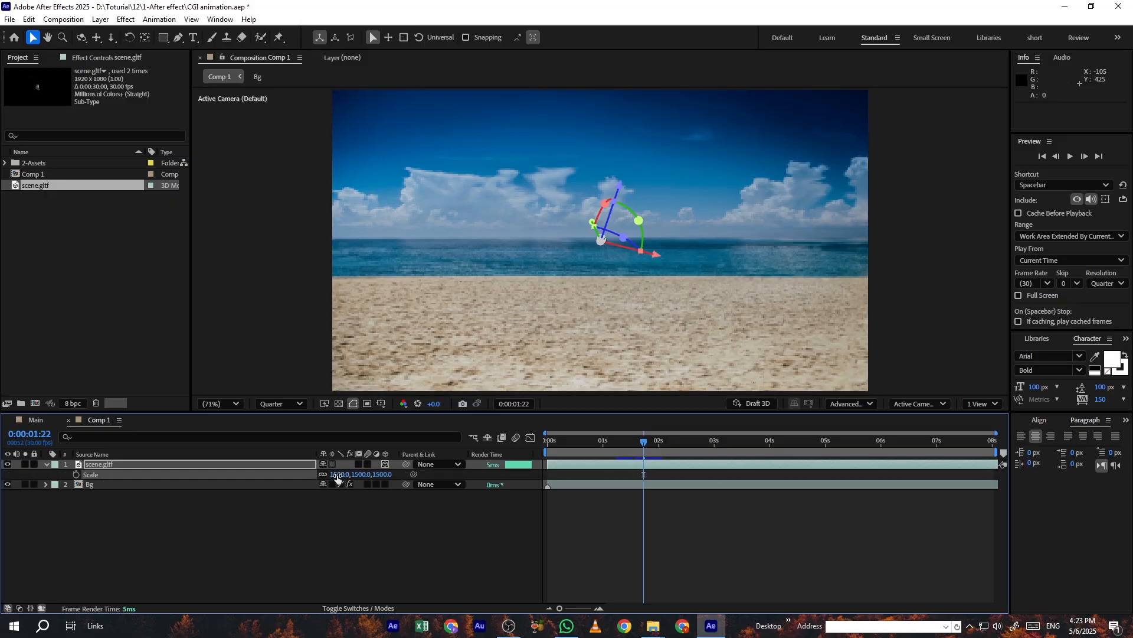
{"action": "left_click", "coordinate": [338, 475]}
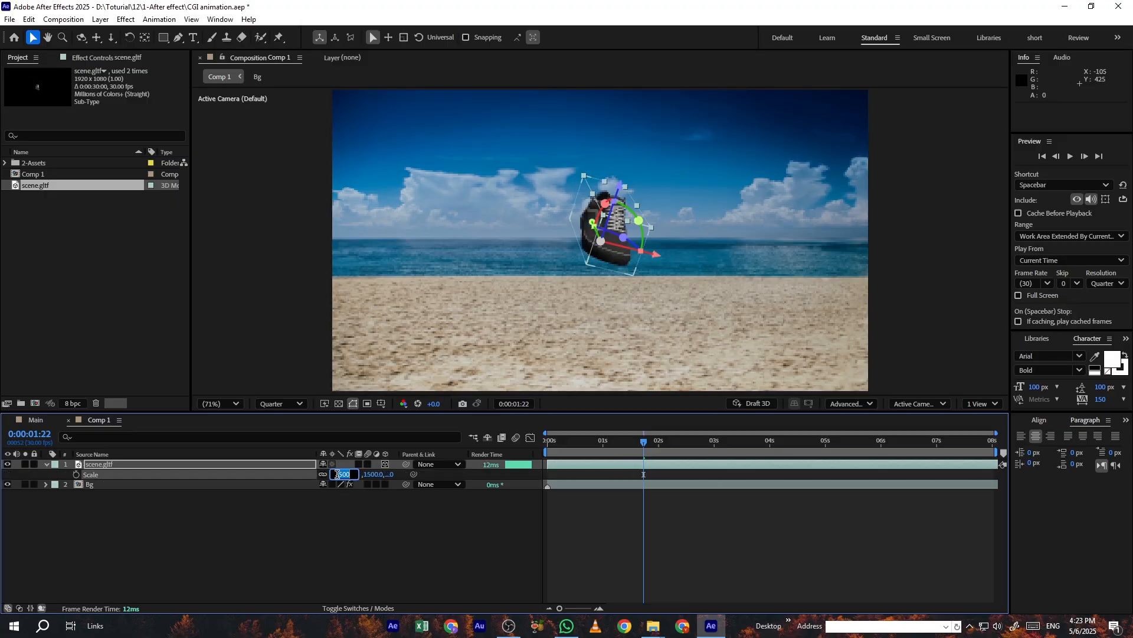
{"action": "type", "text": "1800"}
{"action": "key", "text": "Return"}
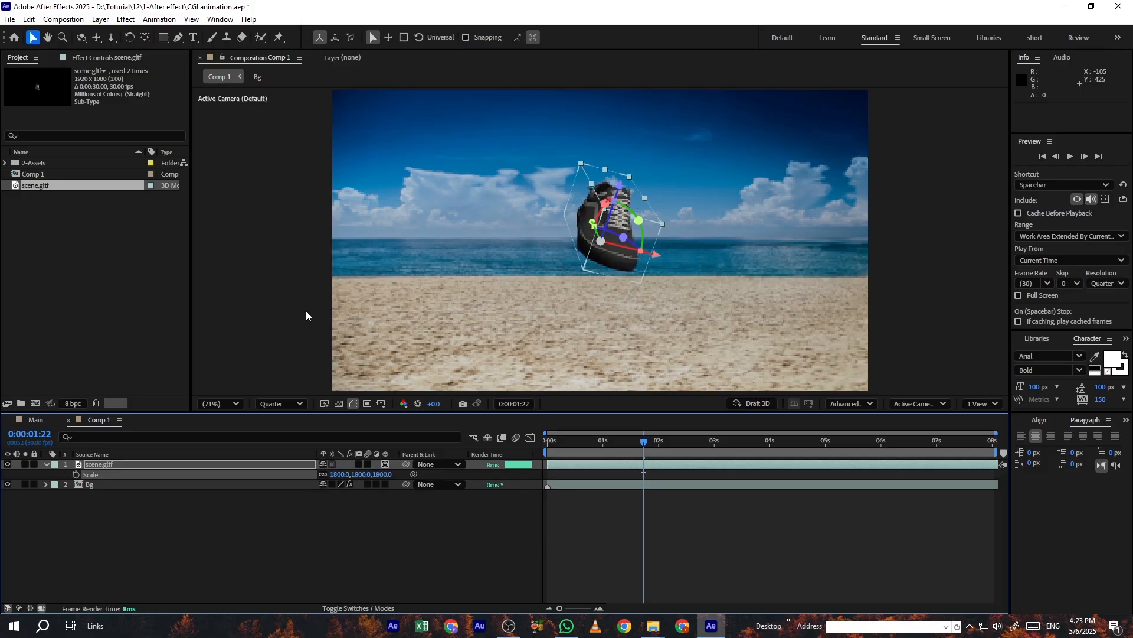
Step: Rotate the shoe model to a level side view, with an orientation of about 281°, 357°, 82°
{"action": "left_click", "coordinate": [590, 280]}
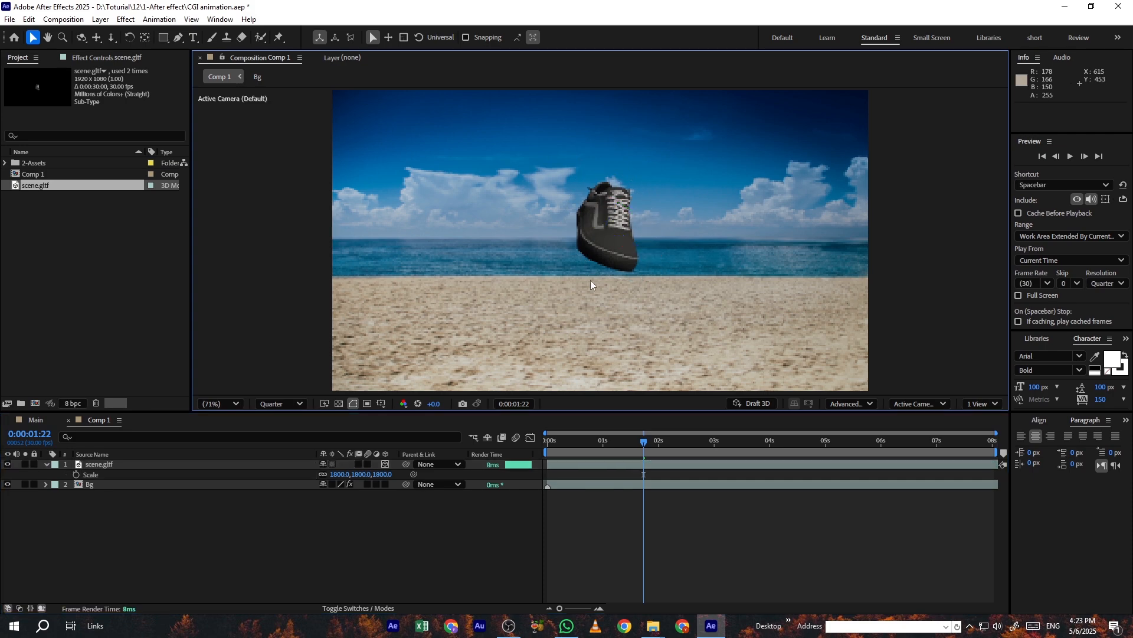
{"action": "left_click", "coordinate": [627, 246]}
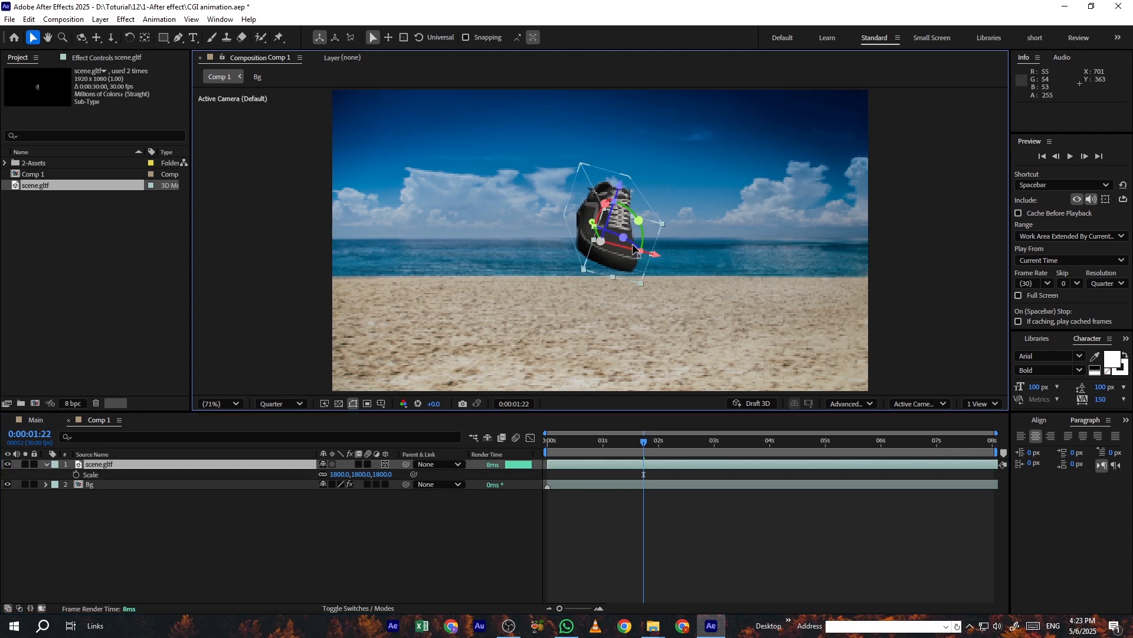
{"action": "left_click_drag", "start_coordinate": [625, 241], "coordinate": [603, 214]}
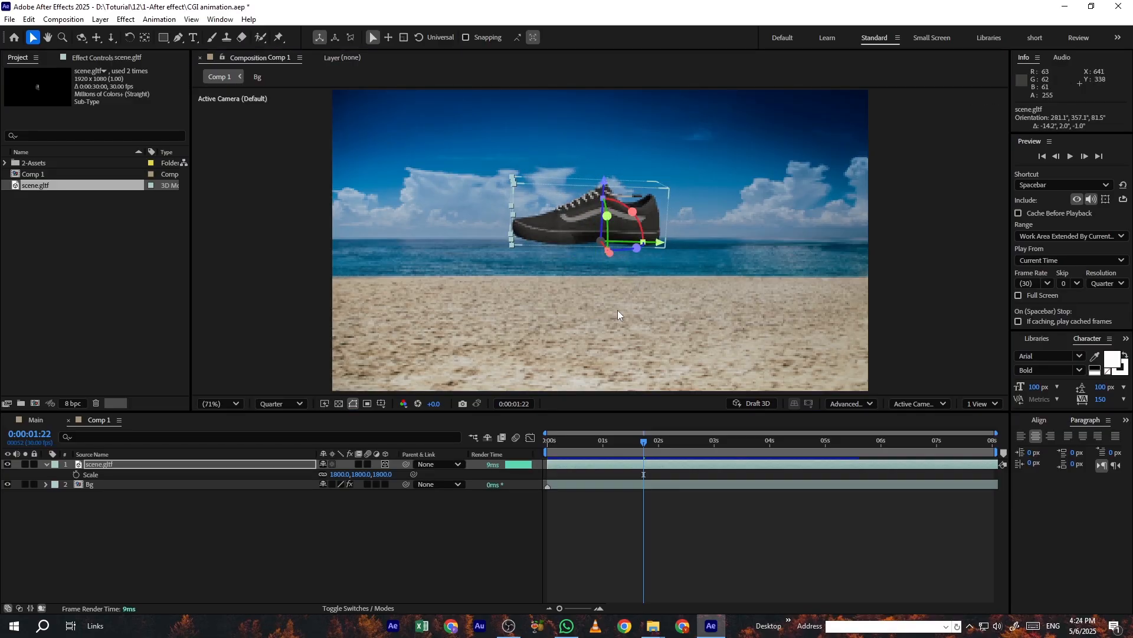
{"action": "left_click", "coordinate": [625, 279]}
Step: Move the scene.gltf layer straight down onto the sand, to position 640, 590, 0
{"action": "left_click", "coordinate": [127, 464]}
{"action": "left_click", "coordinate": [127, 465]}
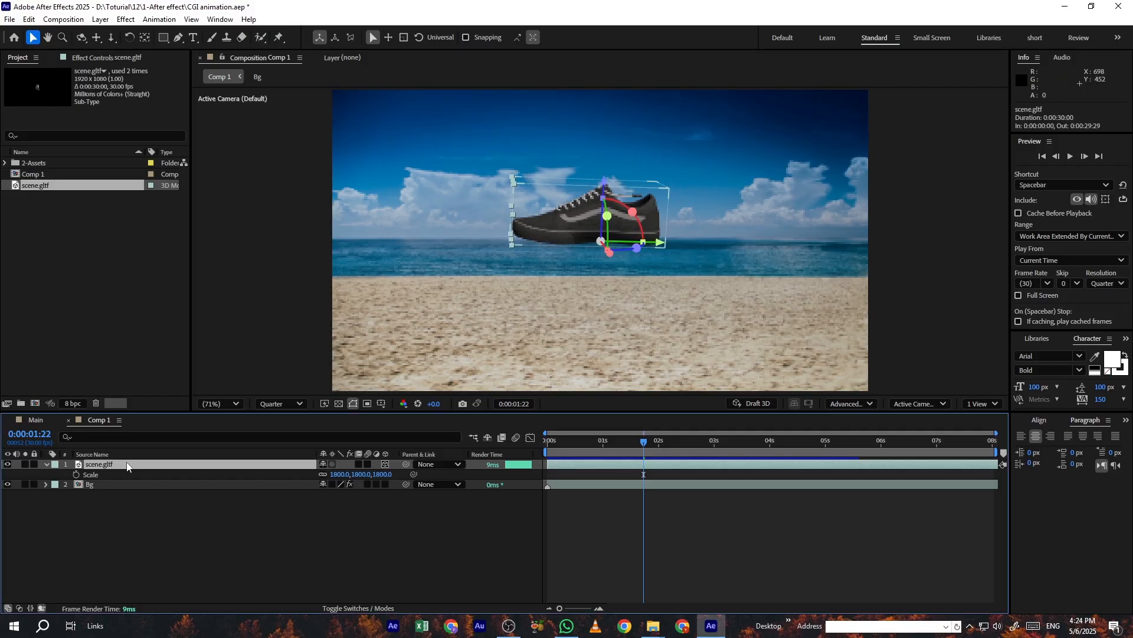
{"action": "key", "text": "Down"}
{"action": "key", "text": "Down"}
{"action": "key", "text": "Down"}
{"action": "key", "text": "Down"}
{"action": "key", "text": "Down"}
{"action": "key", "text": "Down"}
{"action": "key", "text": "Down"}
{"action": "key", "text": "Down"}
{"action": "key", "text": "Down"}
{"action": "key", "text": "Down"}
{"action": "key", "text": "shift+Down"}
{"action": "key", "text": "shift+Down"}
{"action": "key", "text": "shift+Down"}
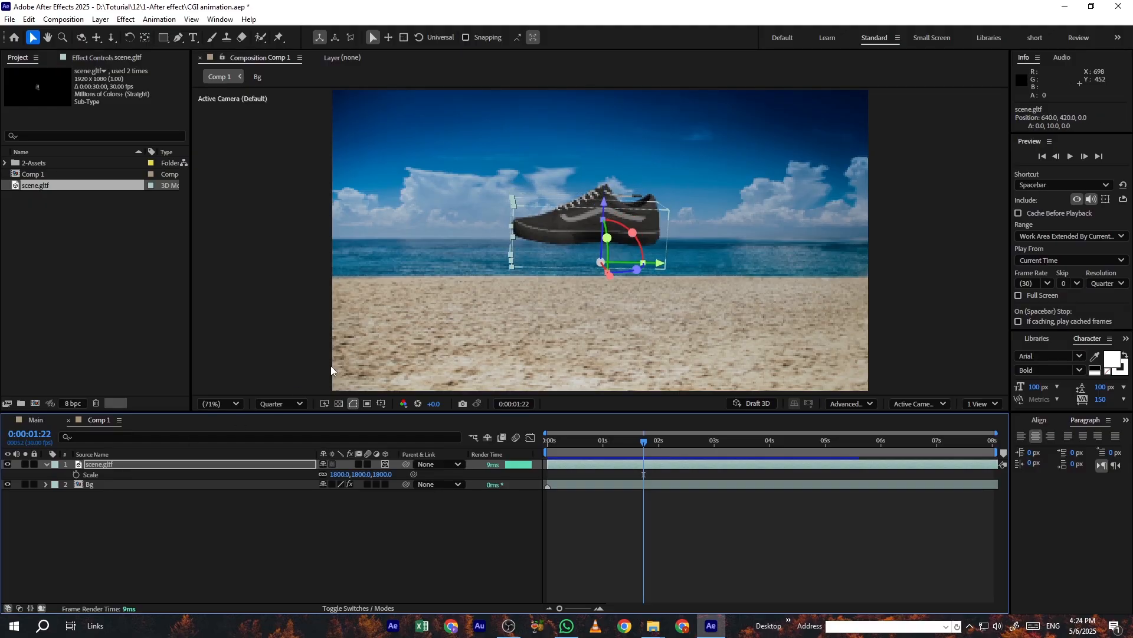
{"action": "key", "text": "shift+Down"}
{"action": "key", "text": "shift+Down"}
{"action": "key", "text": "shift+Down"}
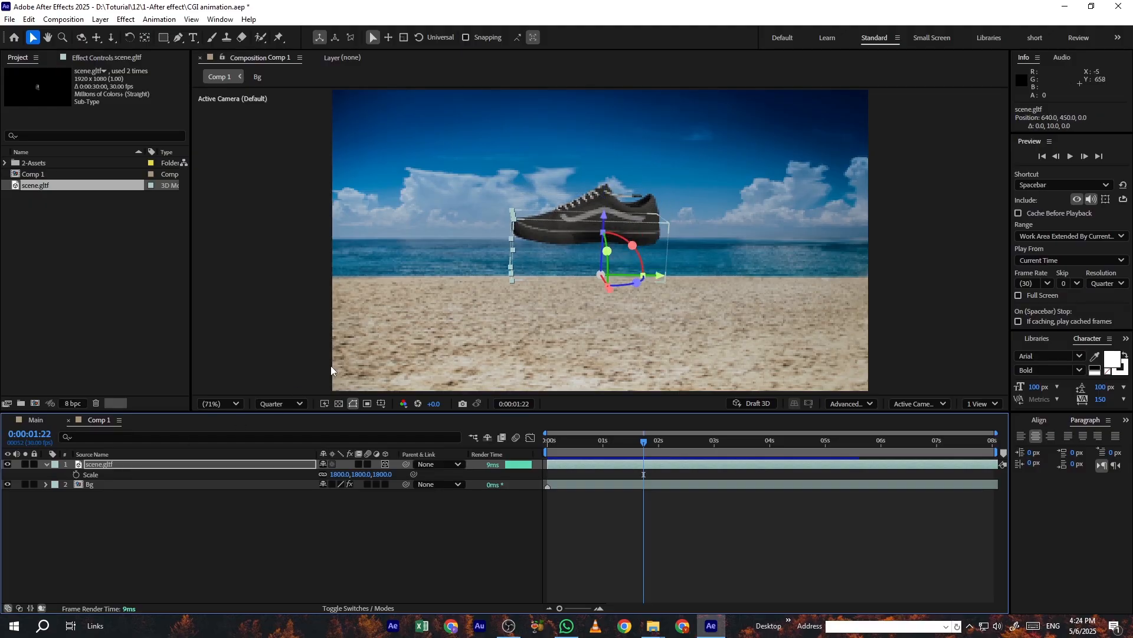
{"action": "key", "text": "shift+Down"}
{"action": "key", "text": "shift+Down"}
{"action": "key", "text": "shift+Down"}
{"action": "key", "text": "shift+Down"}
{"action": "key", "text": "shift+Down"}
{"action": "key", "text": "shift+Down"}
{"action": "key", "text": "shift+Down"}
{"action": "key", "text": "shift+Down"}
{"action": "key", "text": "shift+Down"}
{"action": "key", "text": "shift+Down"}
{"action": "key", "text": "shift+Down"}
{"action": "key", "text": "shift+Down"}
{"action": "key", "text": "shift+Down"}
{"action": "key", "text": "shift+Down"}
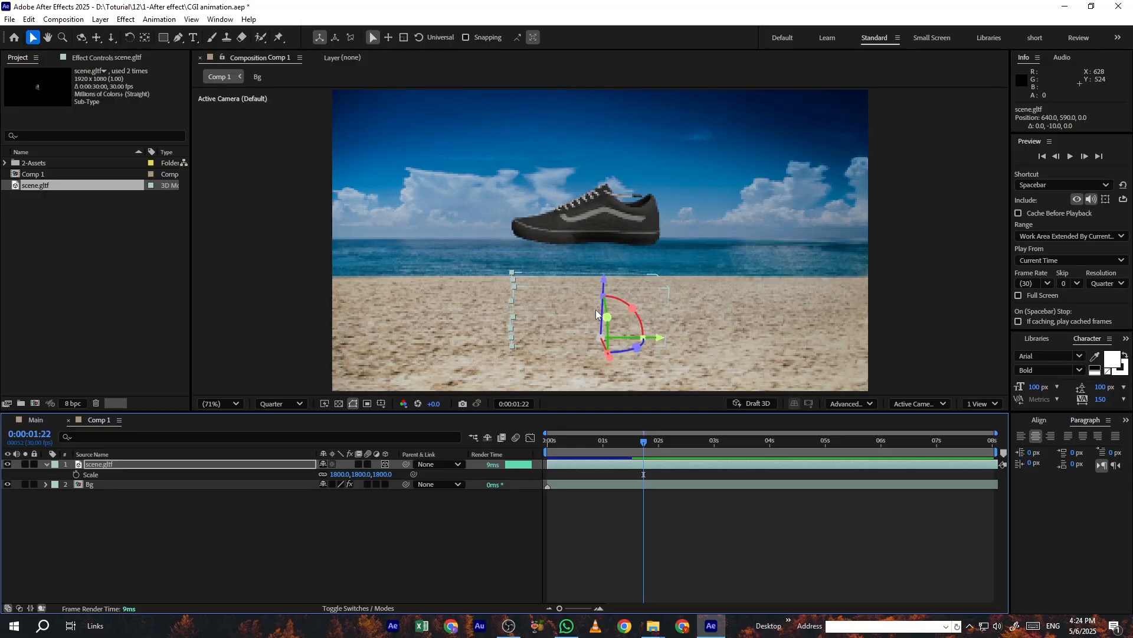
{"action": "left_click", "coordinate": [380, 530]}
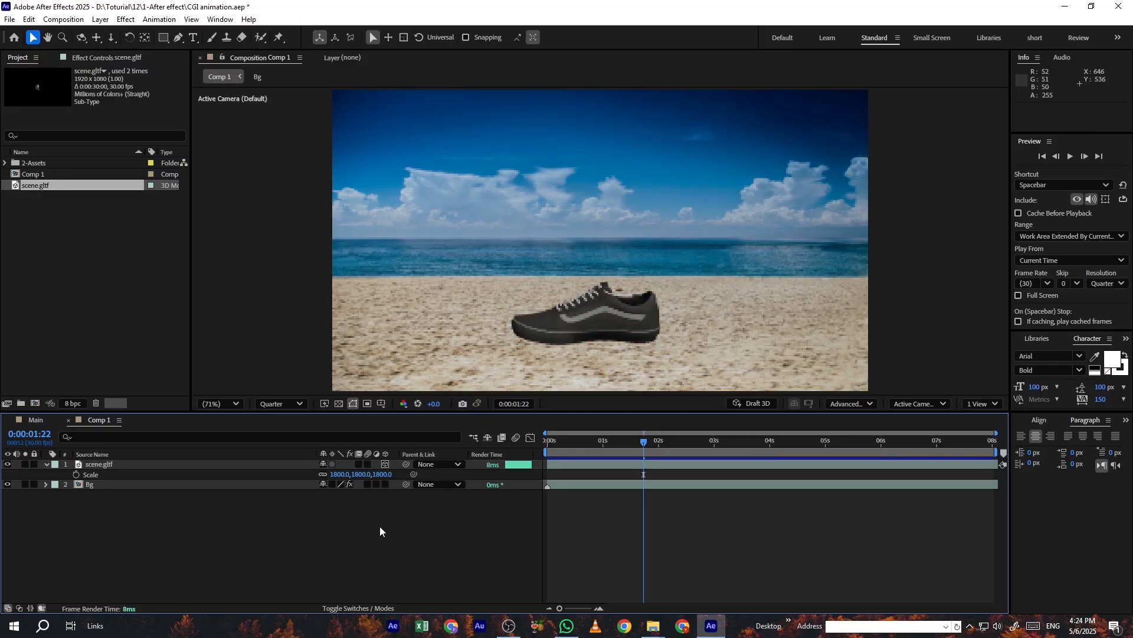
Step: Start keyframing Position and X, Y and Z Rotation of the scene.gltf layer at 0:00:00:00
{"action": "left_click", "coordinate": [97, 462]}
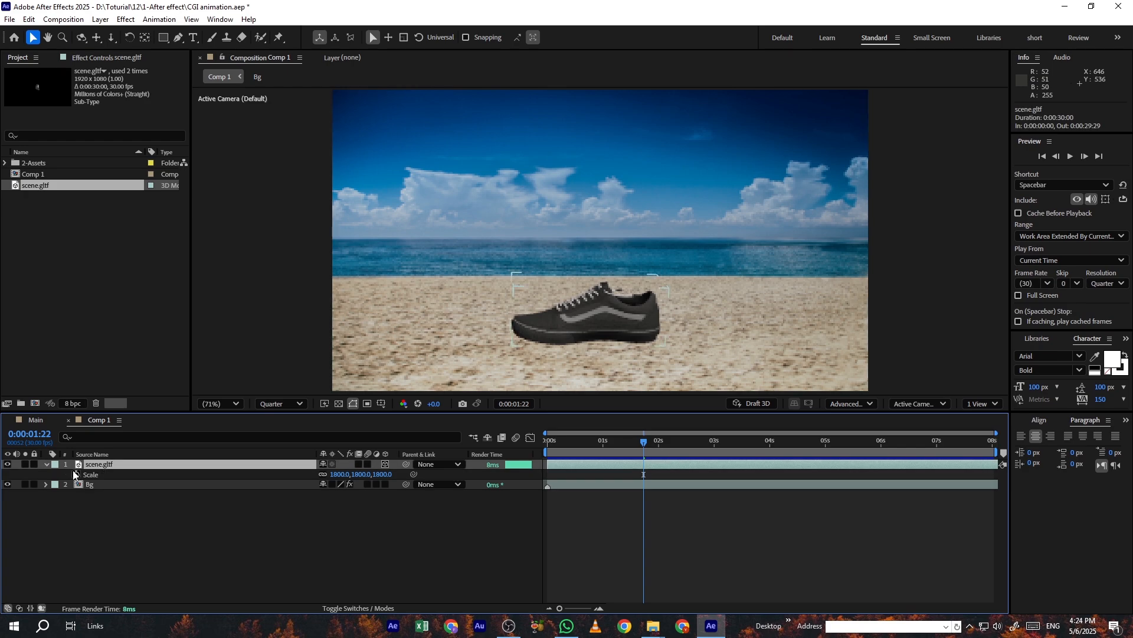
{"action": "key", "text": "r"}
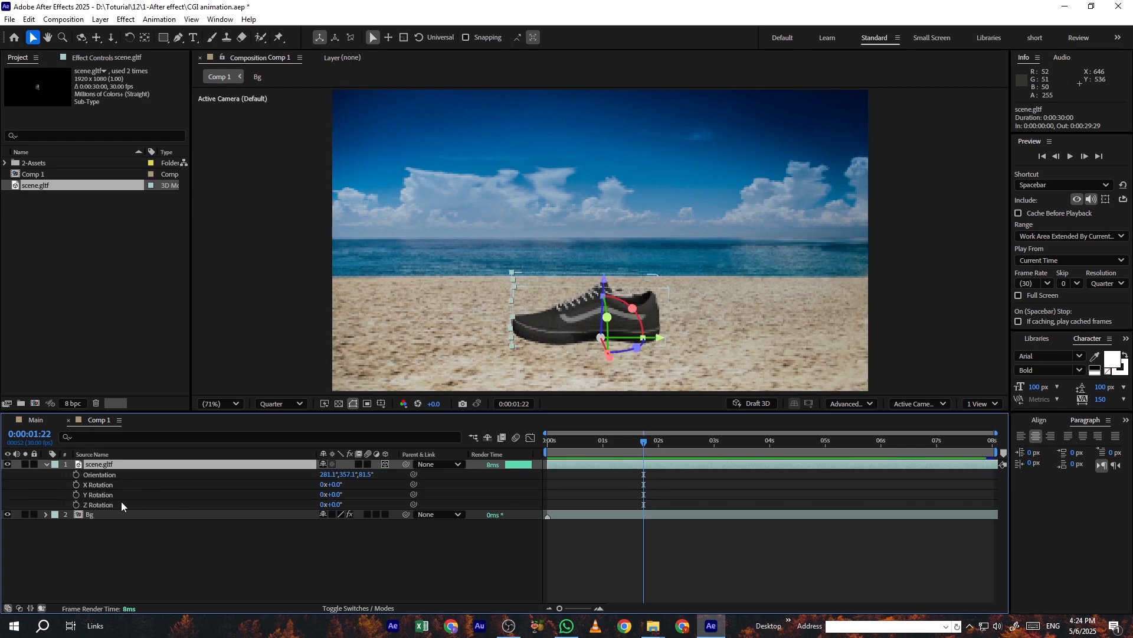
{"action": "key", "text": "shift+p"}
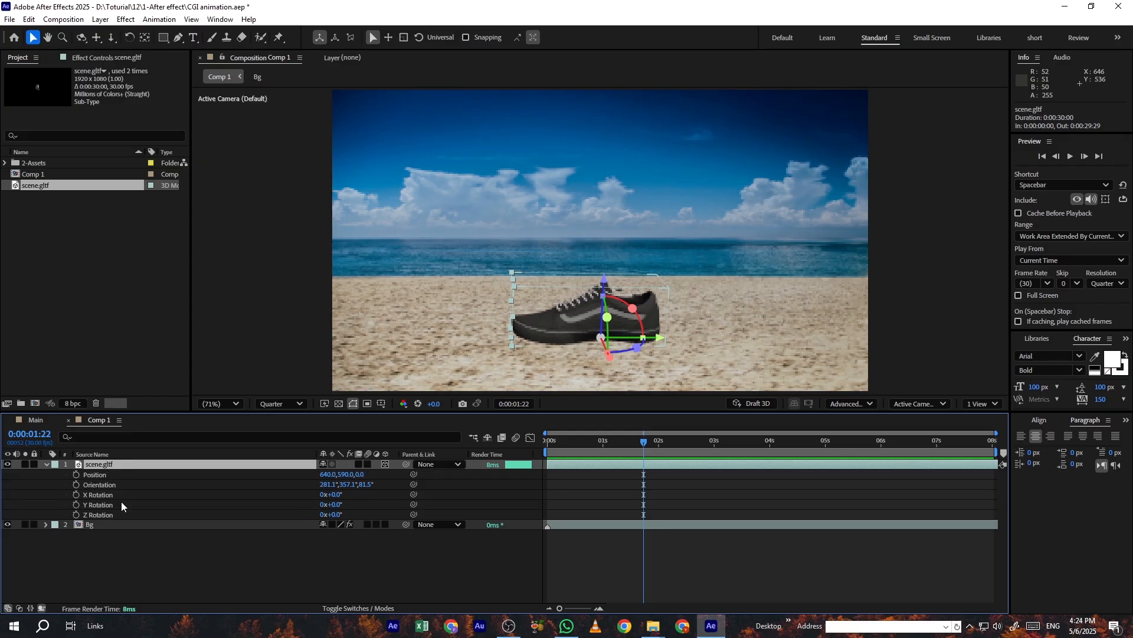
{"action": "left_click", "coordinate": [556, 450]}
{"action": "left_click", "coordinate": [543, 447]}
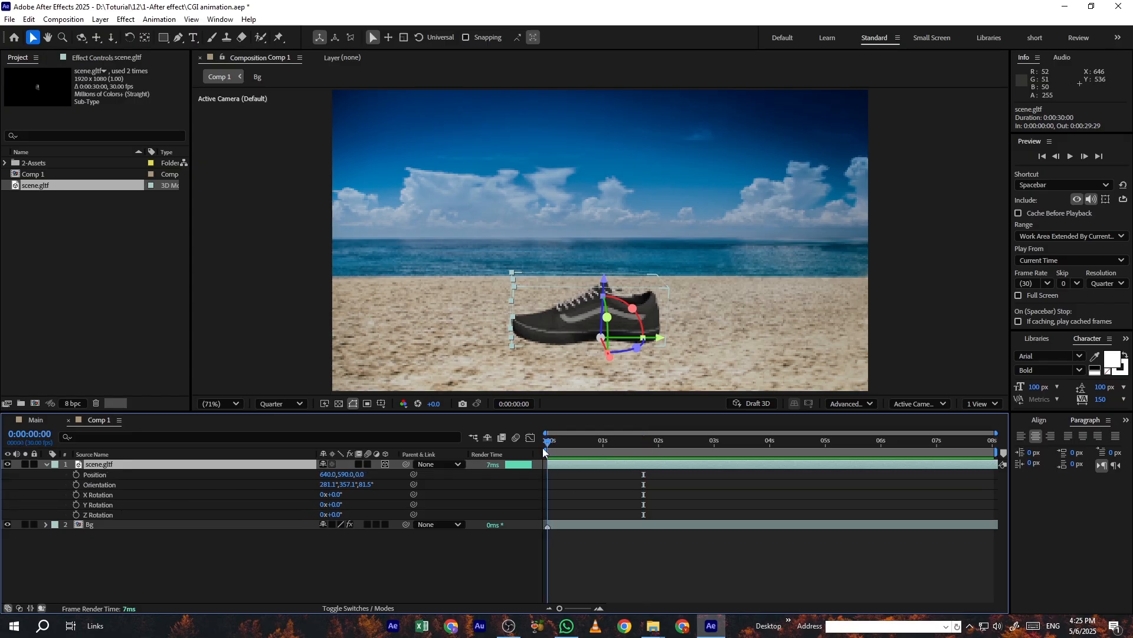
{"action": "left_click", "coordinate": [76, 475]}
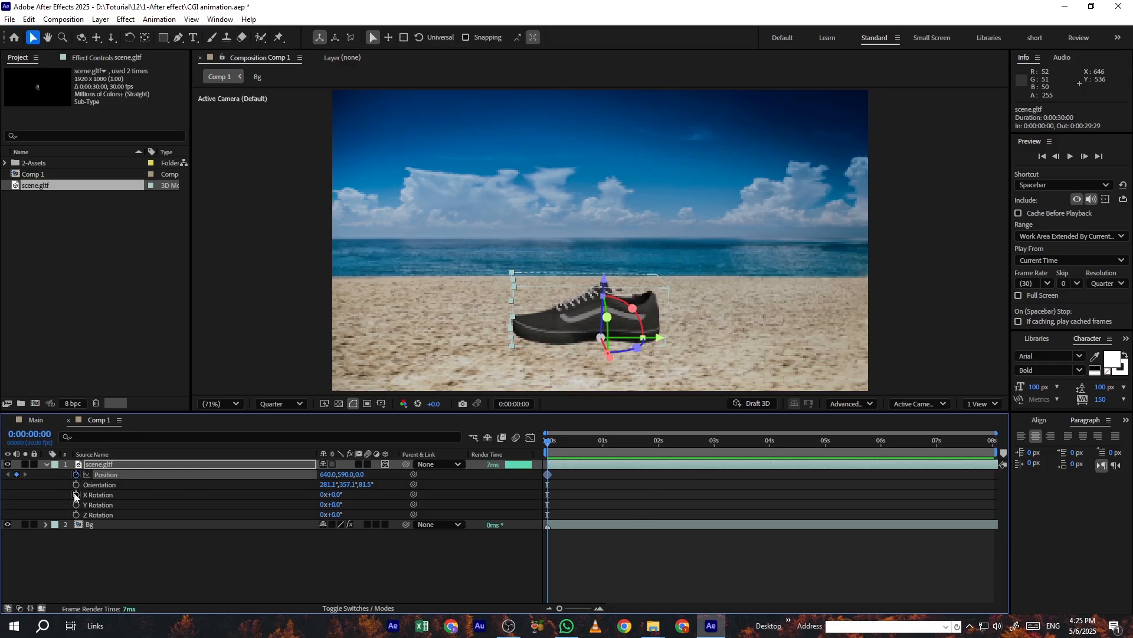
{"action": "left_click", "coordinate": [76, 495]}
{"action": "left_click", "coordinate": [76, 505]}
{"action": "left_click", "coordinate": [76, 514]}
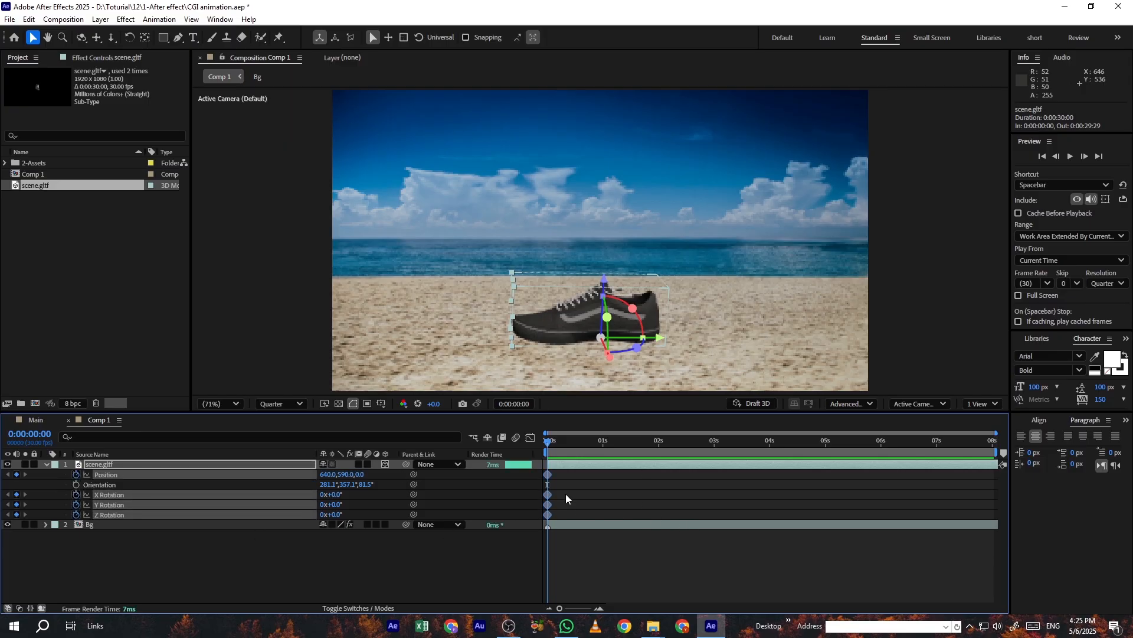
Step: At 0:00:02:00, raise the scene.gltf layer straight up above the sand to position 640, 410, 0
{"action": "left_click", "coordinate": [559, 472]}
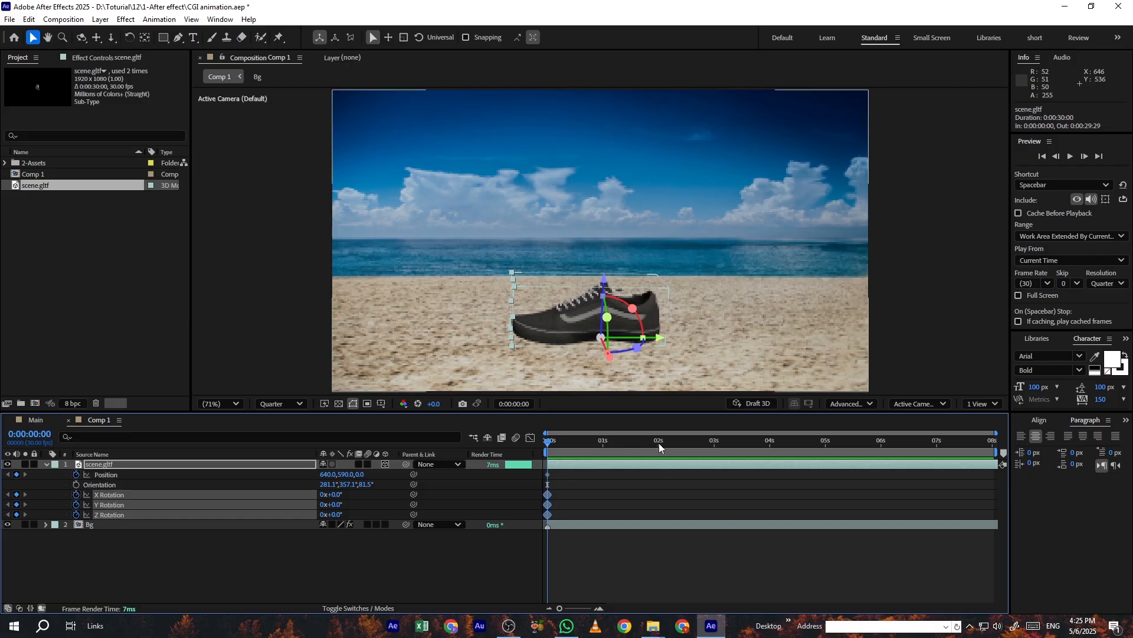
{"action": "left_click", "coordinate": [659, 442]}
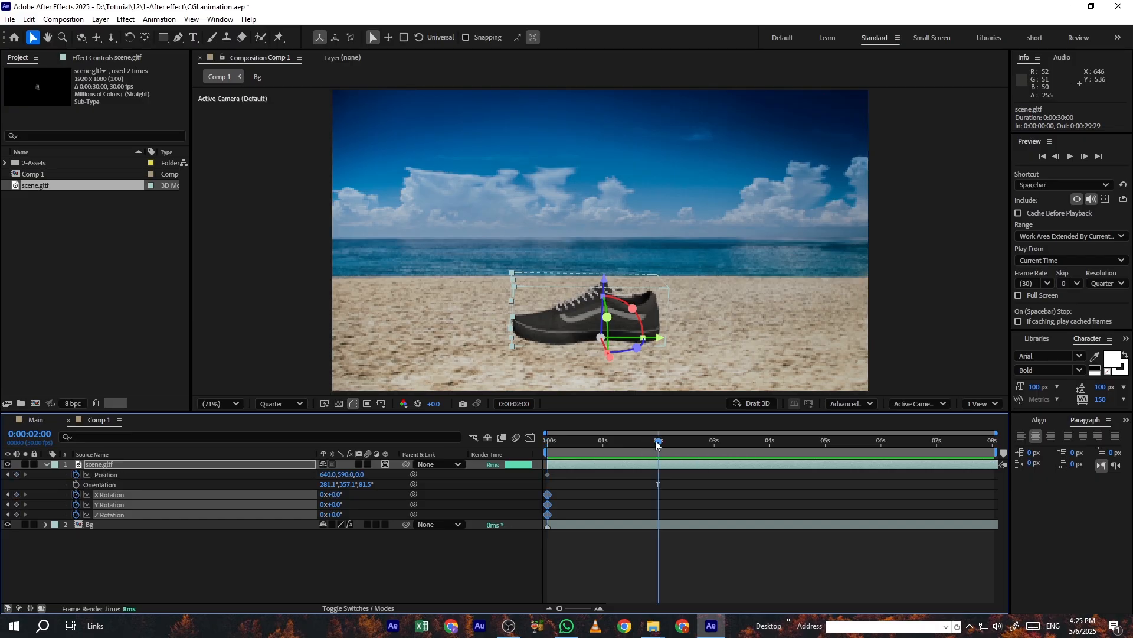
{"action": "left_click", "coordinate": [116, 466]}
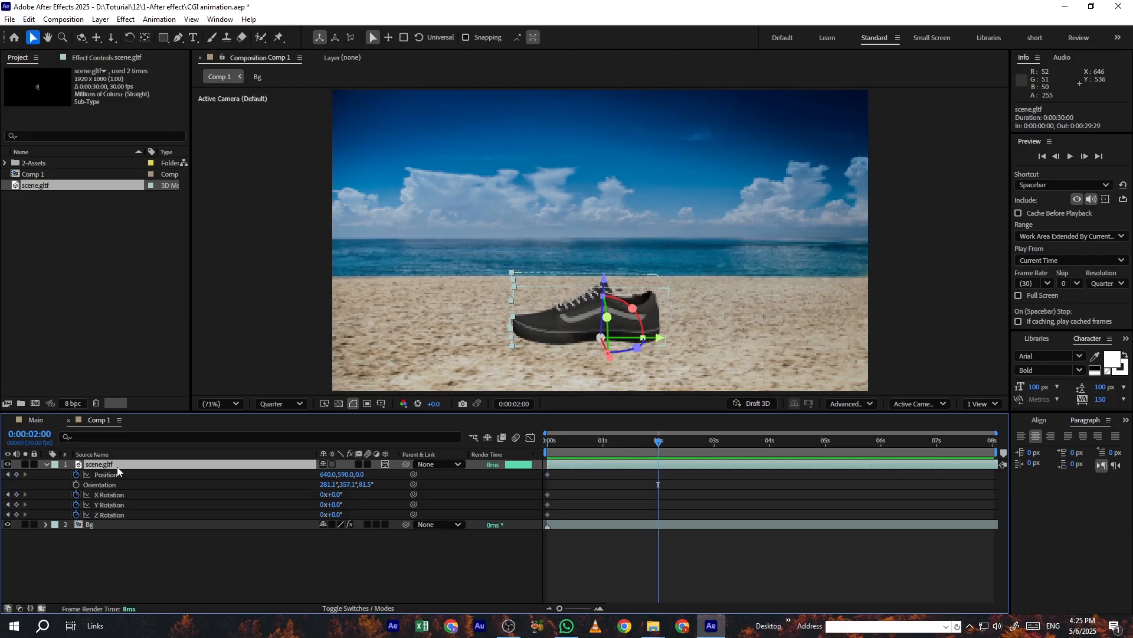
{"action": "key", "text": "shift+Up"}
{"action": "key", "text": "shift+Up"}
{"action": "key", "text": "shift+Up"}
{"action": "key", "text": "shift+Up"}
{"action": "key", "text": "shift+Up"}
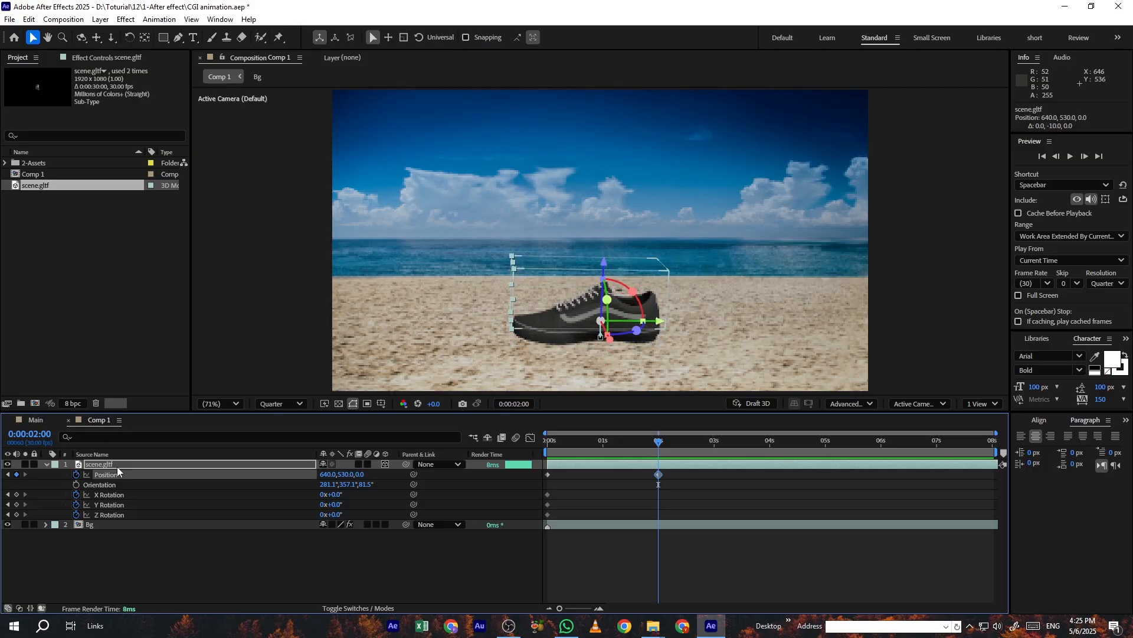
{"action": "key", "text": "shift+Up"}
{"action": "key", "text": "shift+Up"}
{"action": "key", "text": "shift+Up"}
{"action": "key", "text": "shift+Up"}
{"action": "key", "text": "shift+Up"}
{"action": "key", "text": "shift+Up"}
{"action": "key", "text": "shift+Up"}
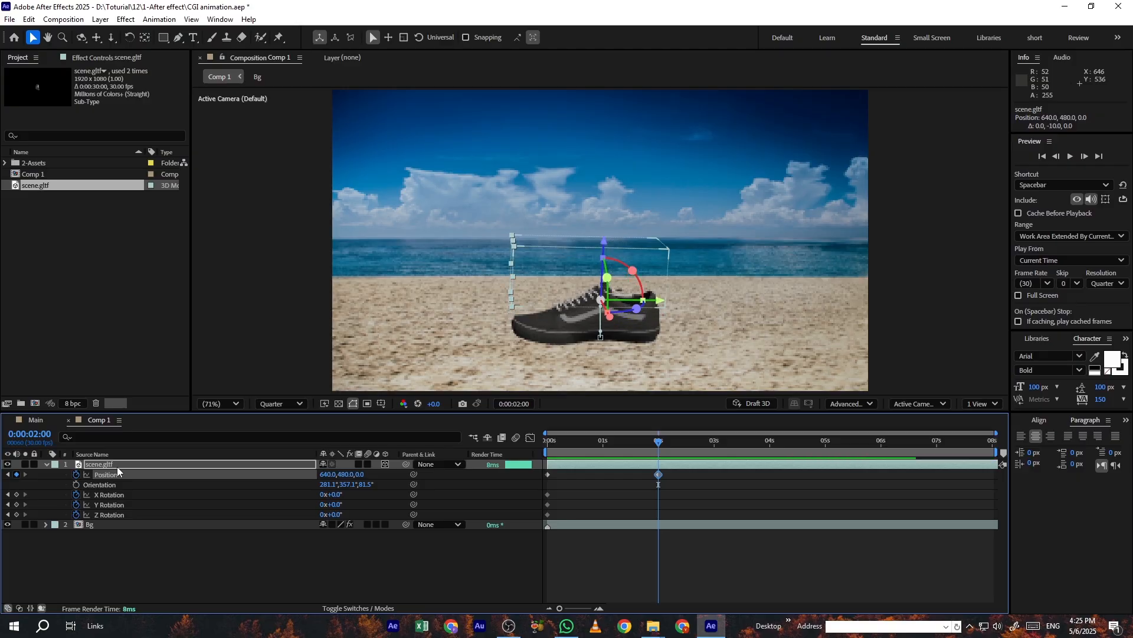
{"action": "key", "text": "shift+Up"}
{"action": "key", "text": "shift+Up"}
{"action": "key", "text": "shift+Up"}
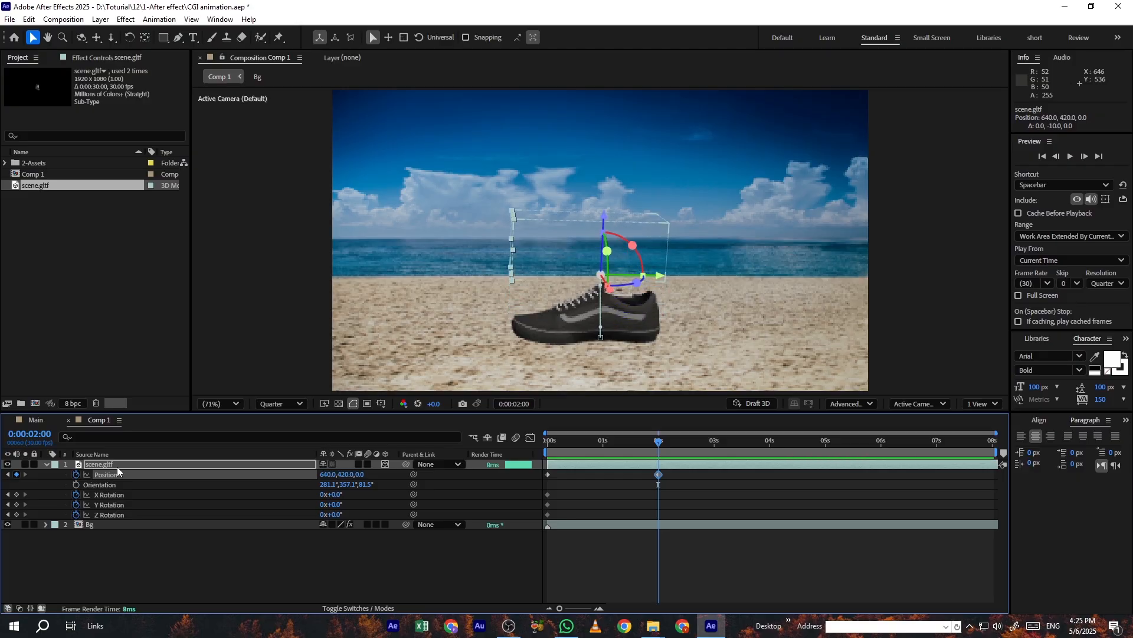
{"action": "key", "text": "shift+Up"}
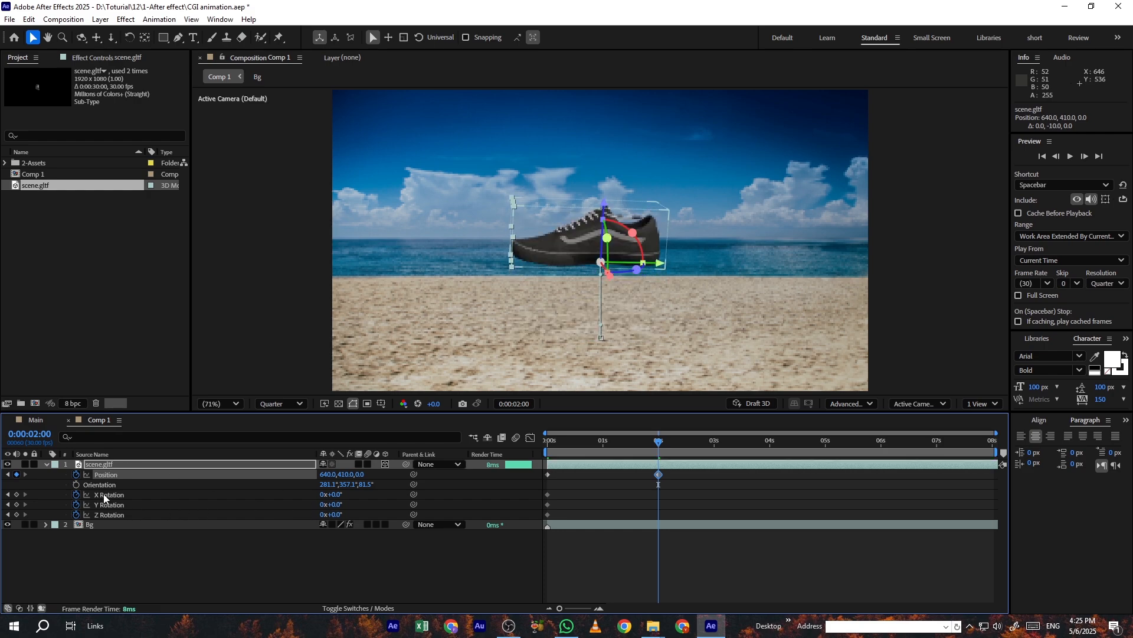
Step: Set the shoe layer's X Rotation to 90° and Y Rotation to -90° at 0:00:02:00
{"action": "left_click", "coordinate": [332, 494]}
{"action": "type", "text": "90"}
{"action": "key", "text": "Return"}
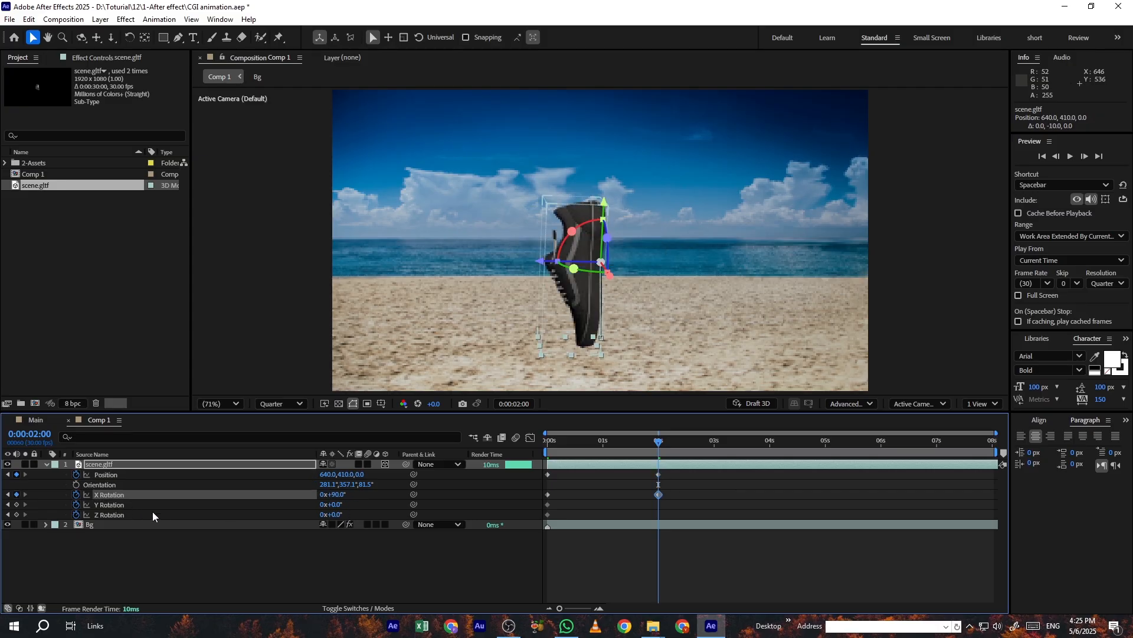
{"action": "left_click", "coordinate": [336, 504]}
{"action": "type", "text": "-90"}
{"action": "key", "text": "Return"}
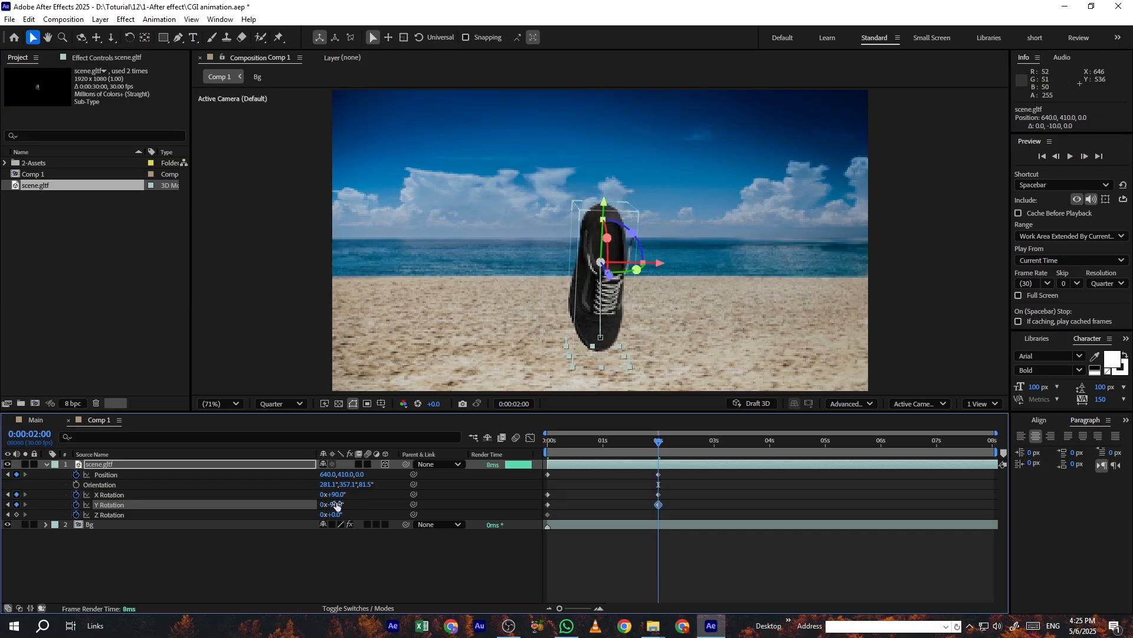
Step: Play back the shoe's rise and rotation from the start of the composition
{"action": "left_click", "coordinate": [459, 571]}
{"action": "left_click", "coordinate": [545, 450]}
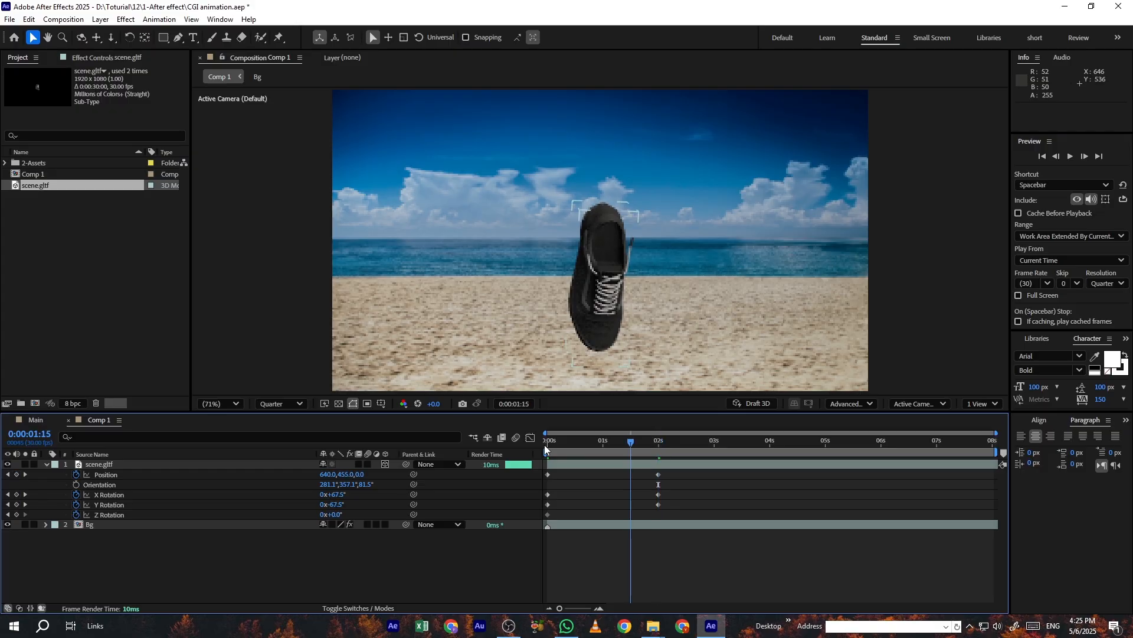
{"action": "key", "text": "space"}
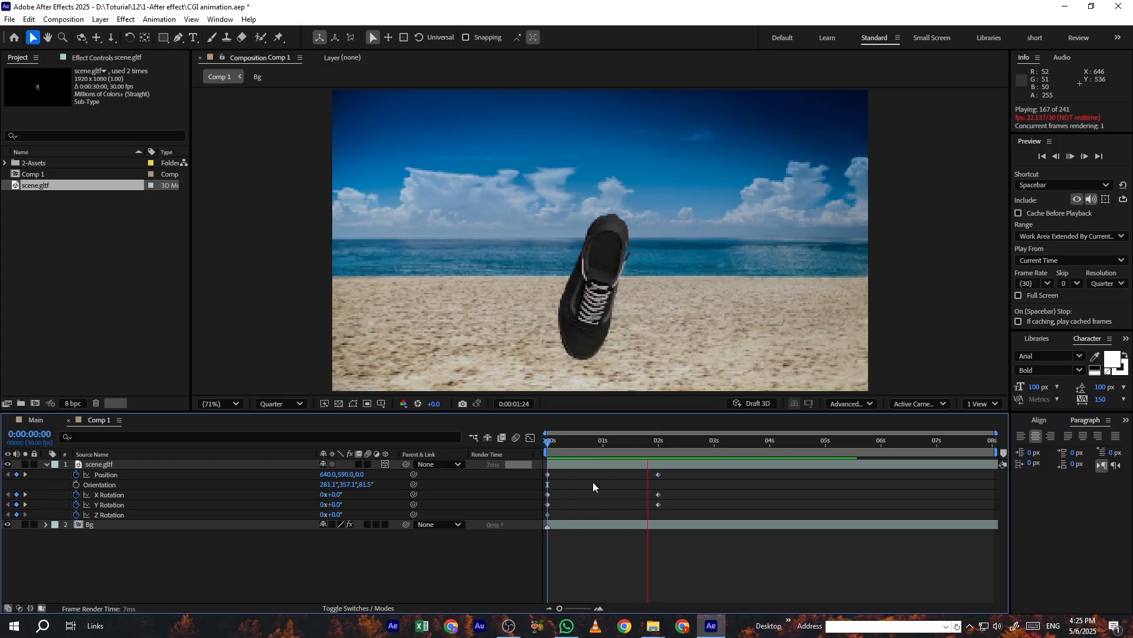
{"action": "key", "text": "space"}
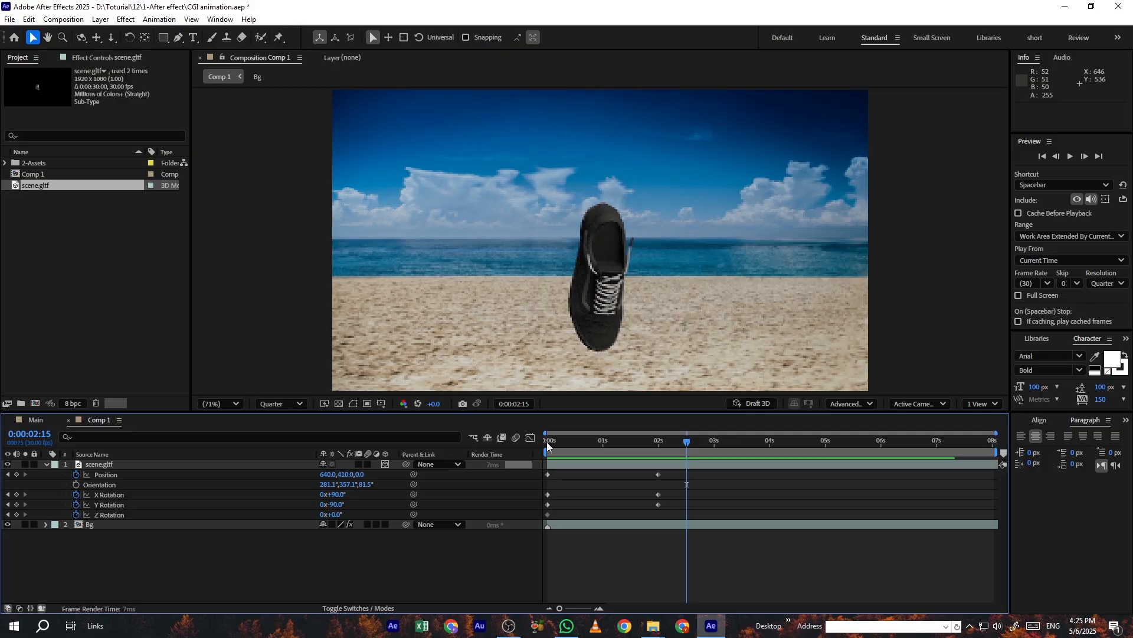
{"action": "left_click", "coordinate": [547, 442]}
{"action": "key", "text": "space"}
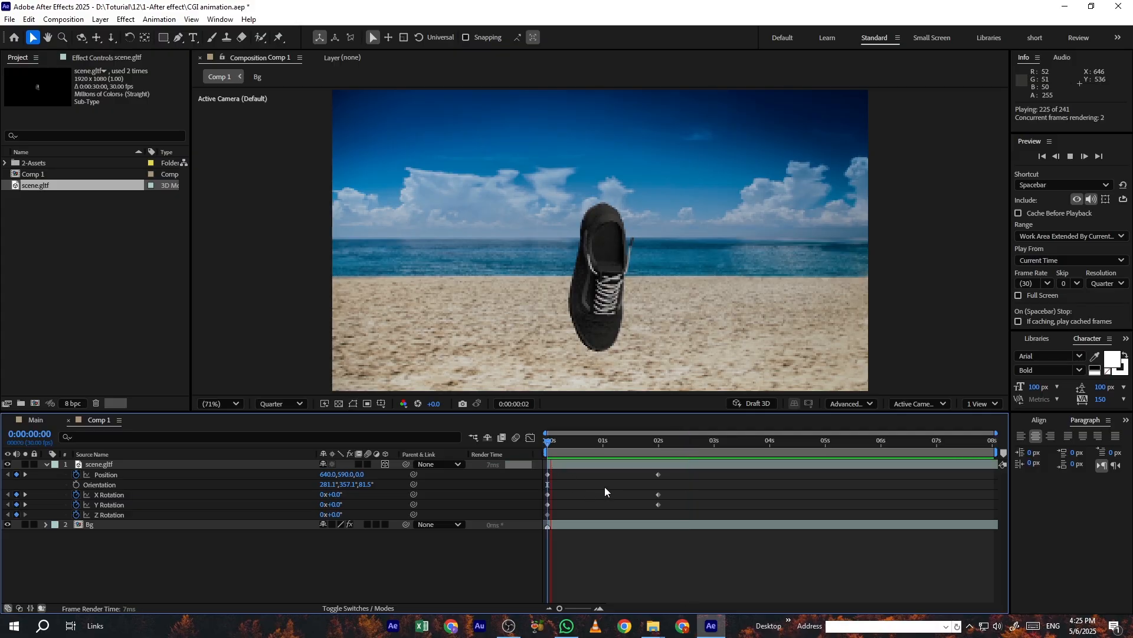
{"action": "key", "text": "space"}
Step: Apply Easy Ease to all shoe keyframes and reshape their speed curves, lengthening the ending ease and setting Y Rotation's starting influence to about 51%
{"action": "left_click_drag", "start_coordinate": [675, 470], "coordinate": [544, 527]}
{"action": "key", "text": "F9"}
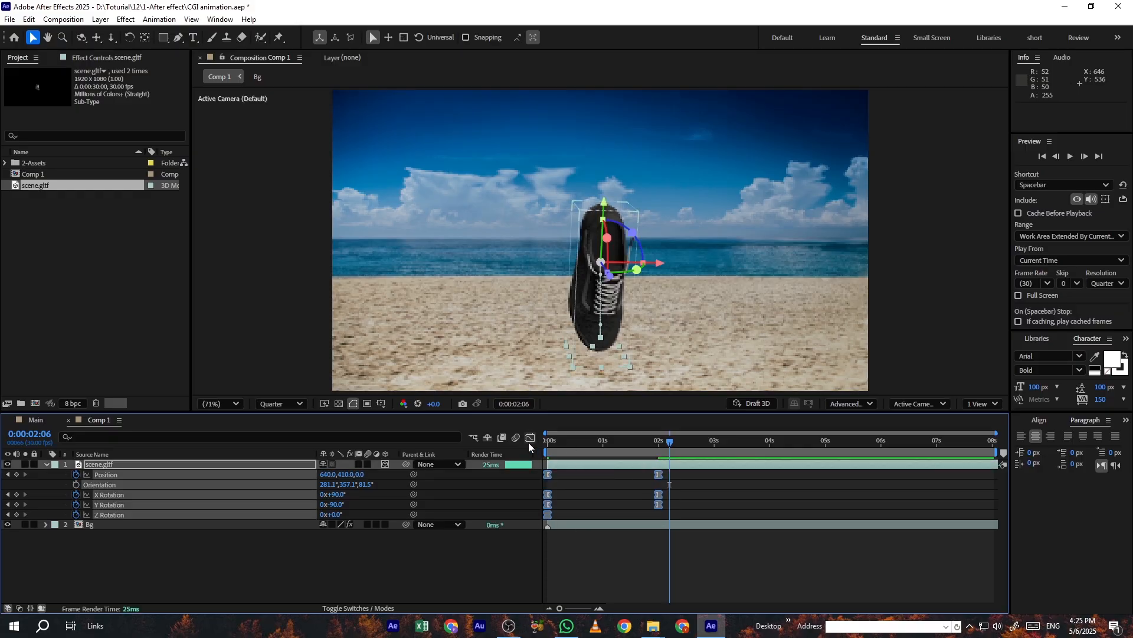
{"action": "left_click", "coordinate": [530, 440]}
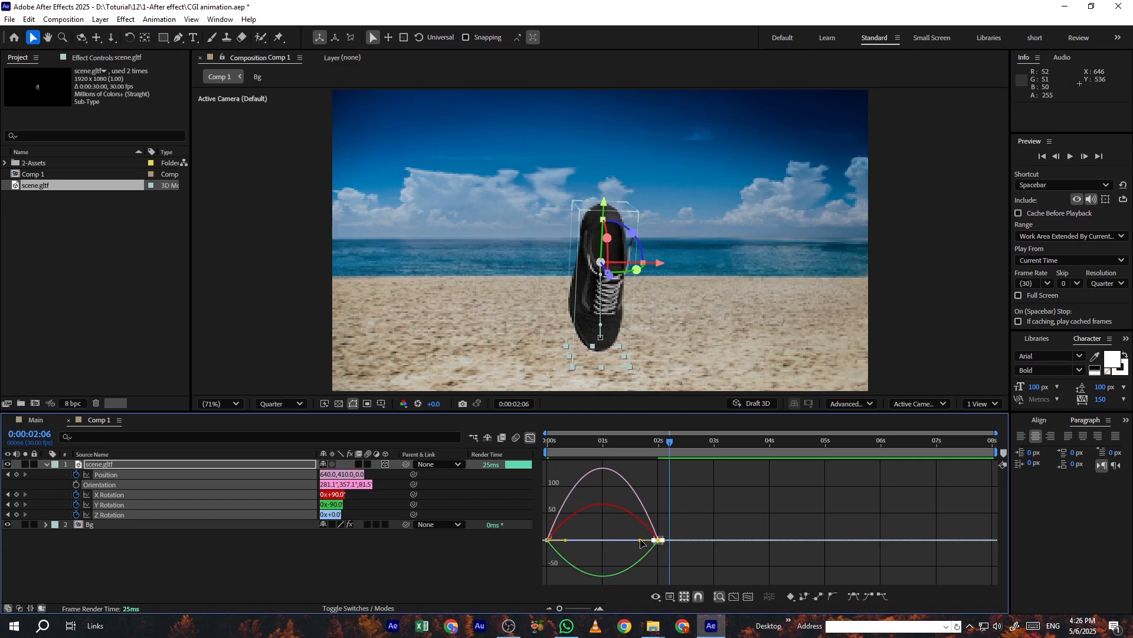
{"action": "left_click_drag", "start_coordinate": [640, 539], "coordinate": [622, 545]}
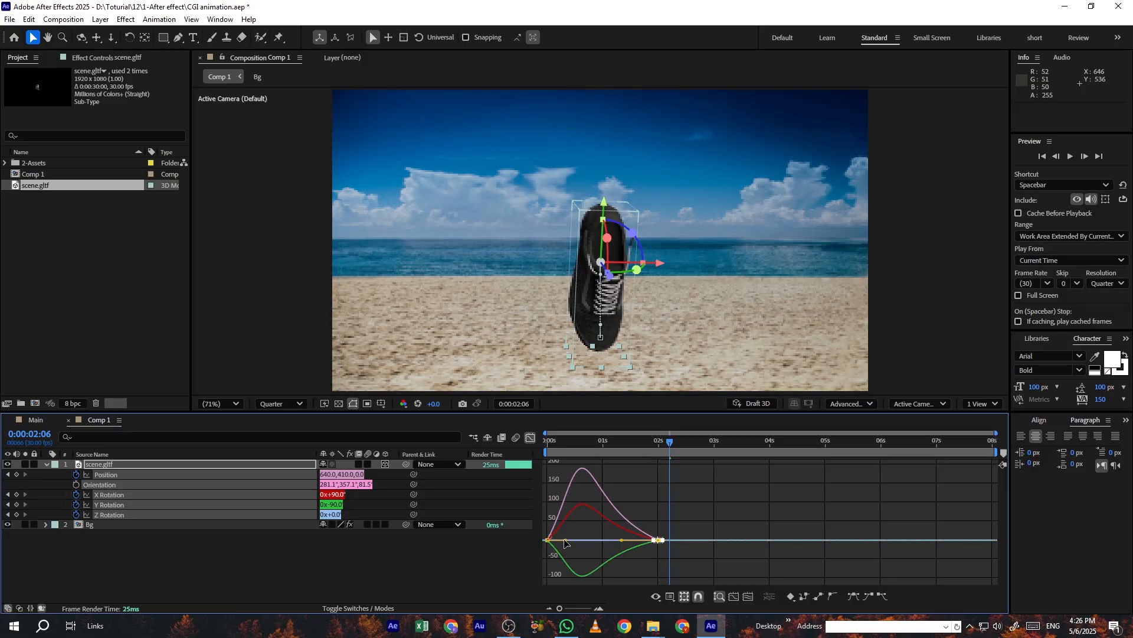
{"action": "left_click_drag", "start_coordinate": [564, 540], "coordinate": [576, 540]}
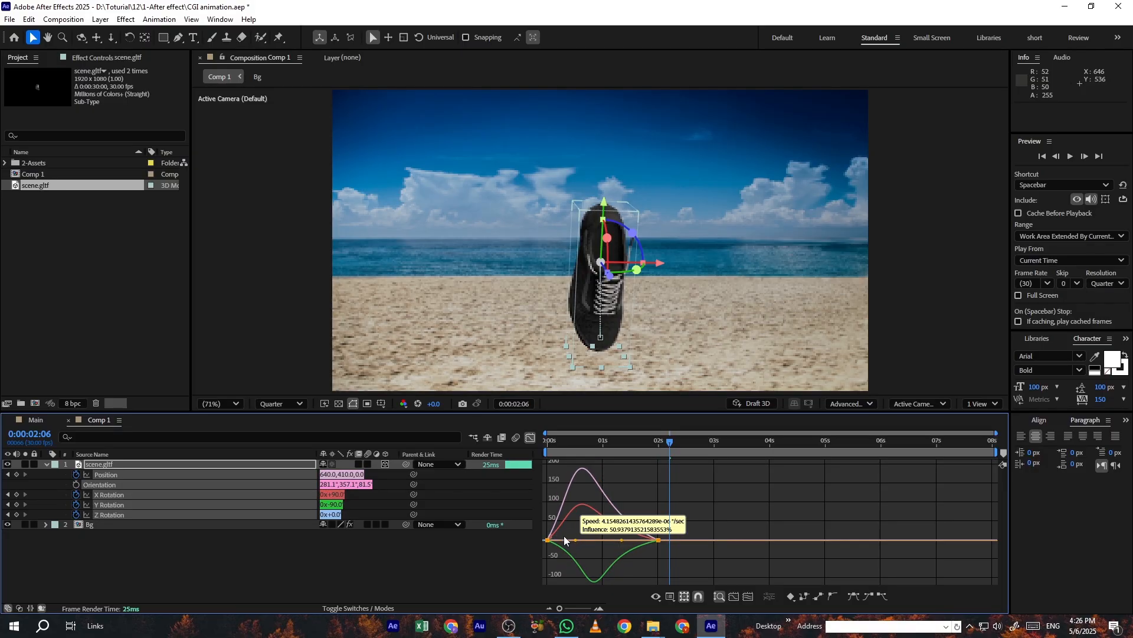
{"action": "key", "text": "shift+F3"}
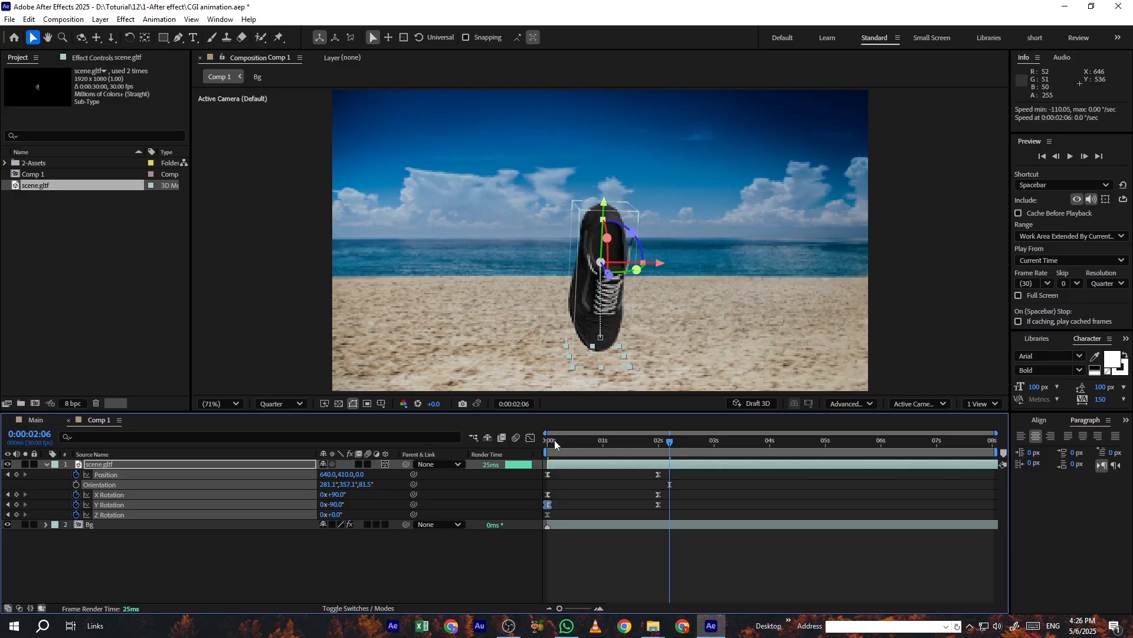
Step: Preview the eased shoe motion from 0:00:00:00 to check the new speed curves
{"action": "left_click", "coordinate": [545, 442]}
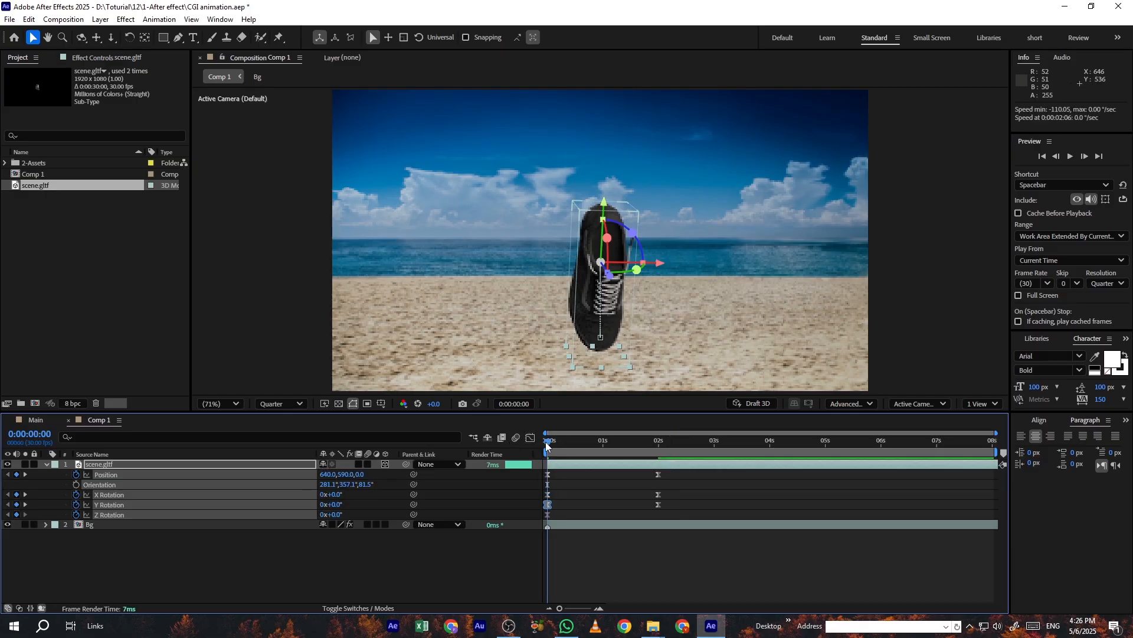
{"action": "key", "text": "space"}
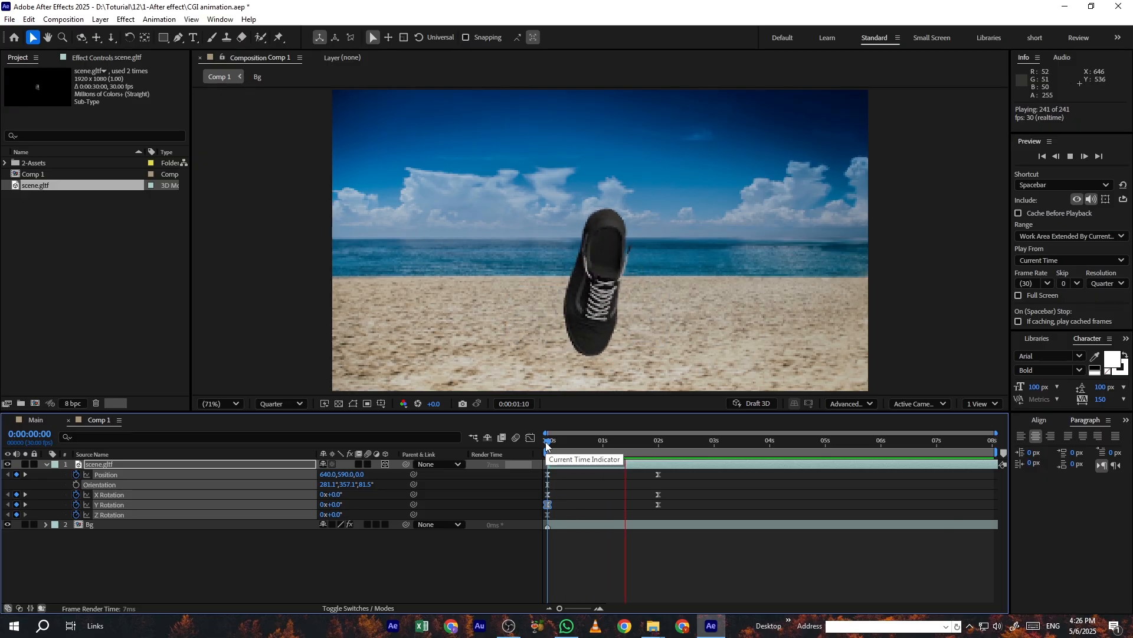
{"action": "key", "text": "space"}
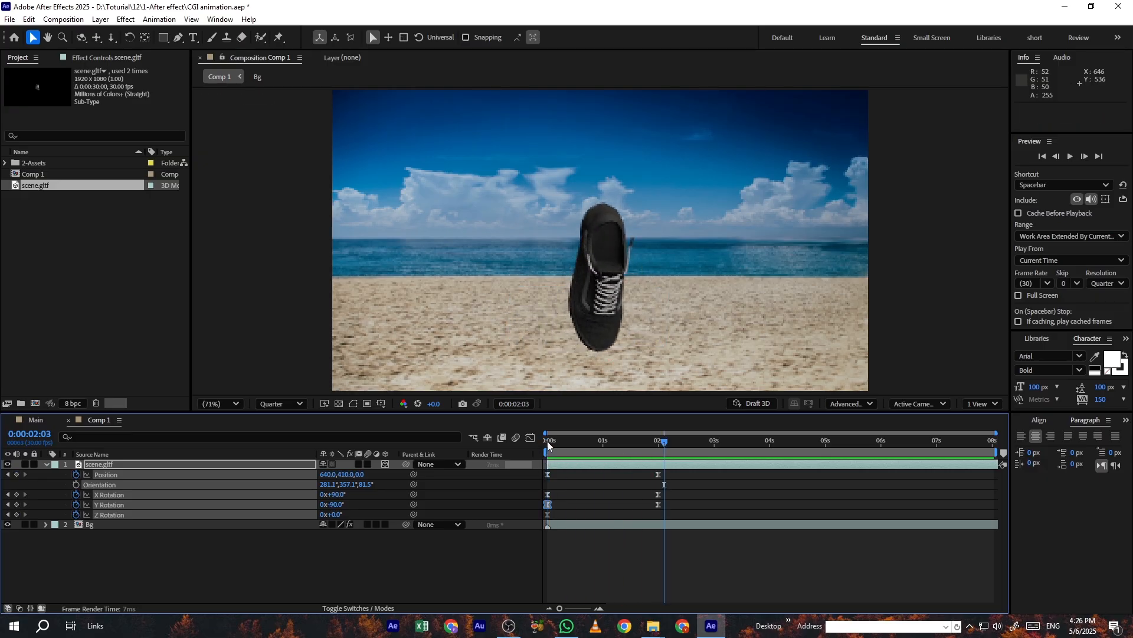
{"action": "left_click", "coordinate": [547, 442]}
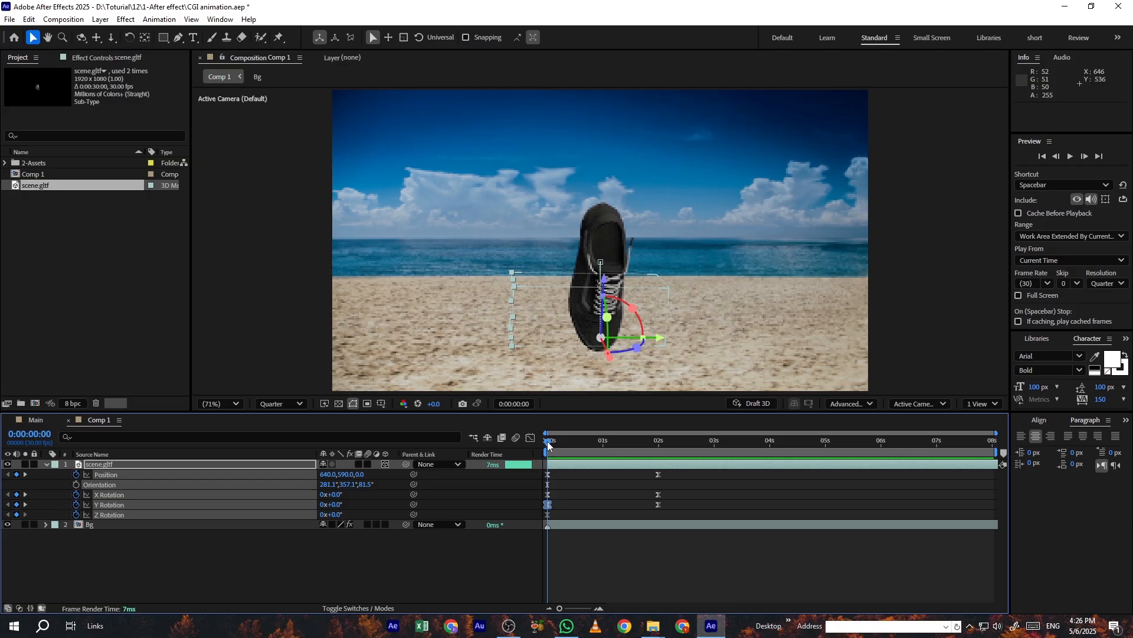
{"action": "key", "text": "space"}
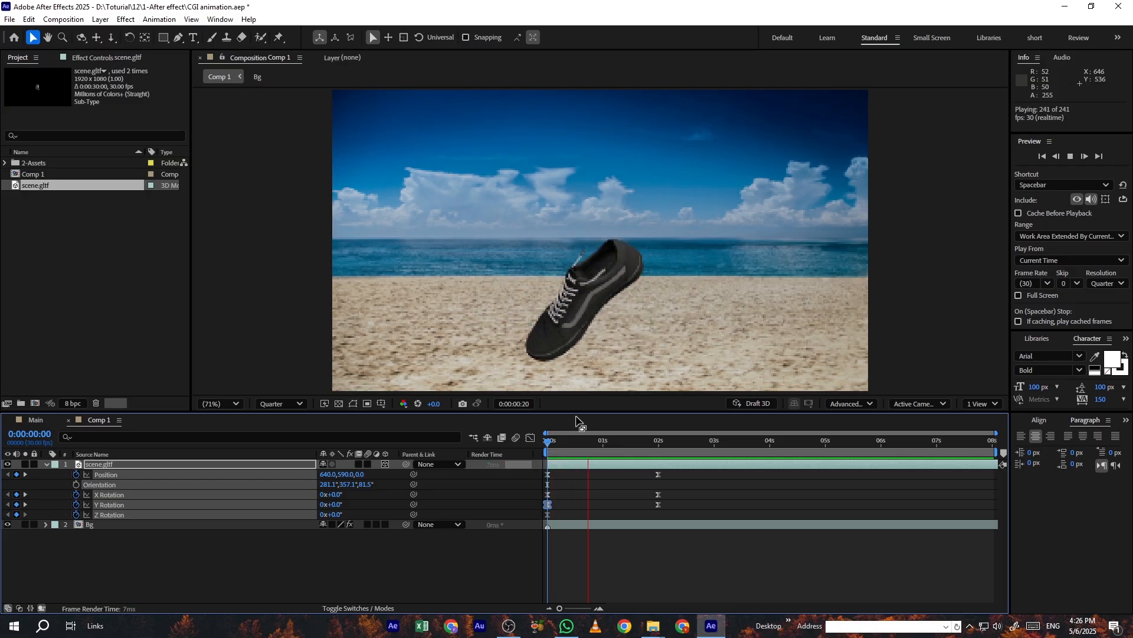
{"action": "key", "text": "space"}
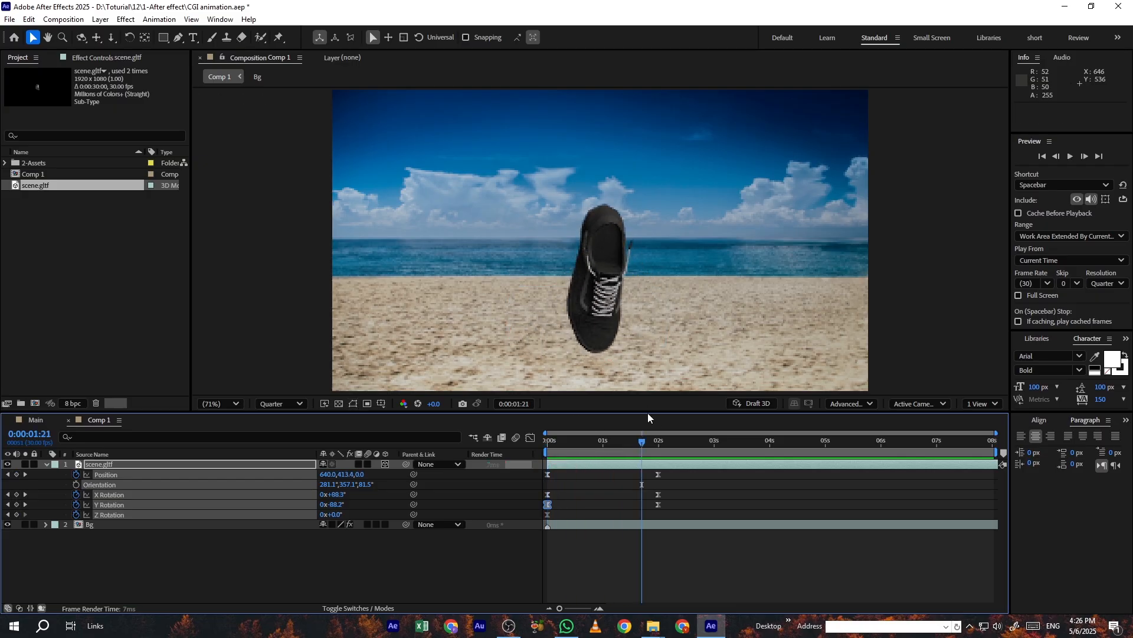
Step: Add hold-in-place keyframes for Position and X, Y and Z Rotation of the scene.gltf layer at 0:00:02:20
{"action": "key", "text": "k"}
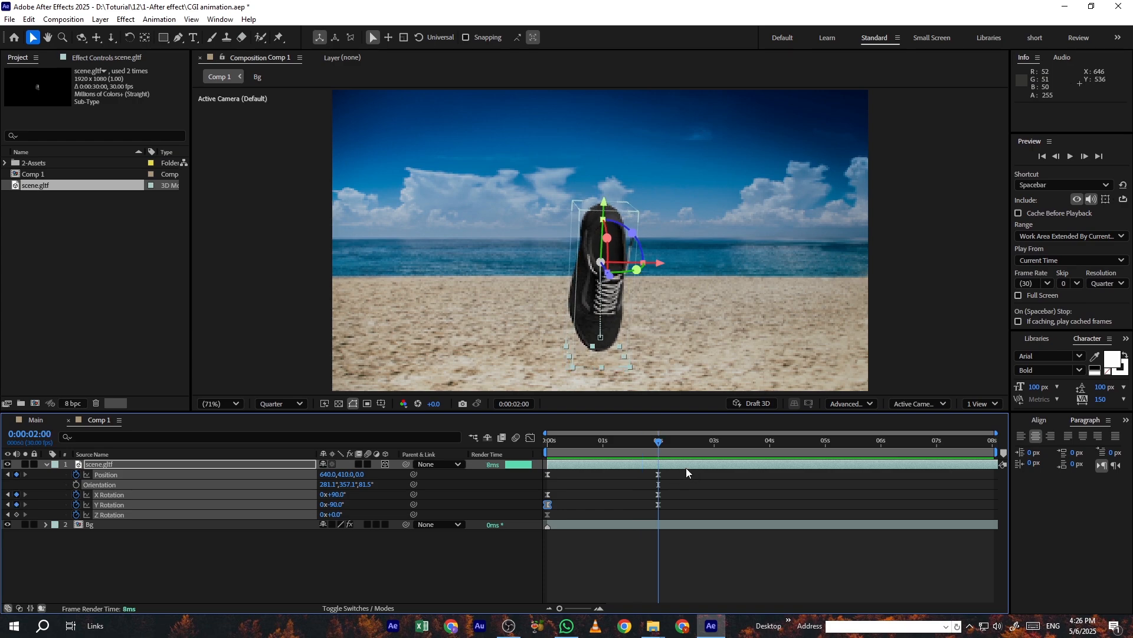
{"action": "key", "text": "shift+Page_Down"}
{"action": "key", "text": "shift+Page_Down"}
{"action": "left_click", "coordinate": [16, 474]}
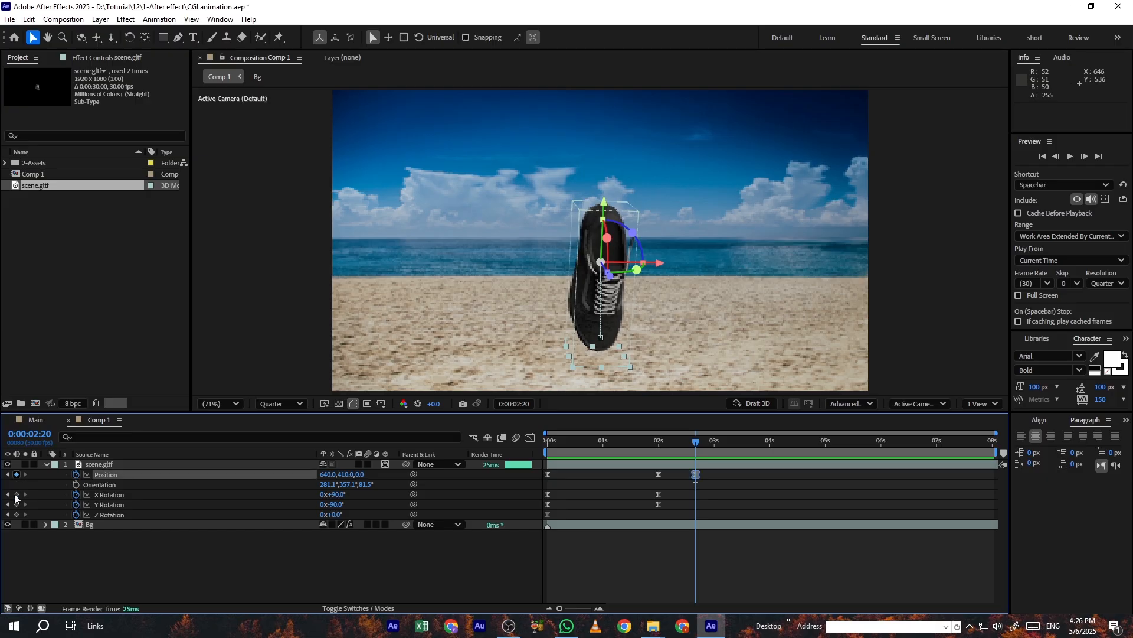
{"action": "left_click", "coordinate": [16, 494]}
{"action": "left_click", "coordinate": [16, 504]}
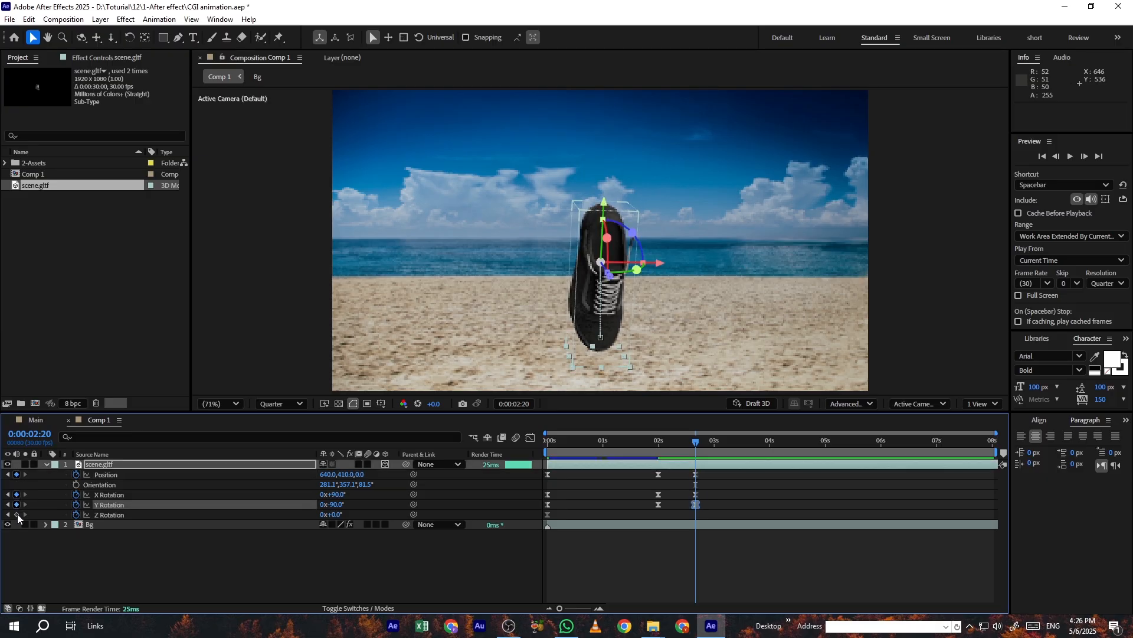
{"action": "left_click", "coordinate": [16, 514]}
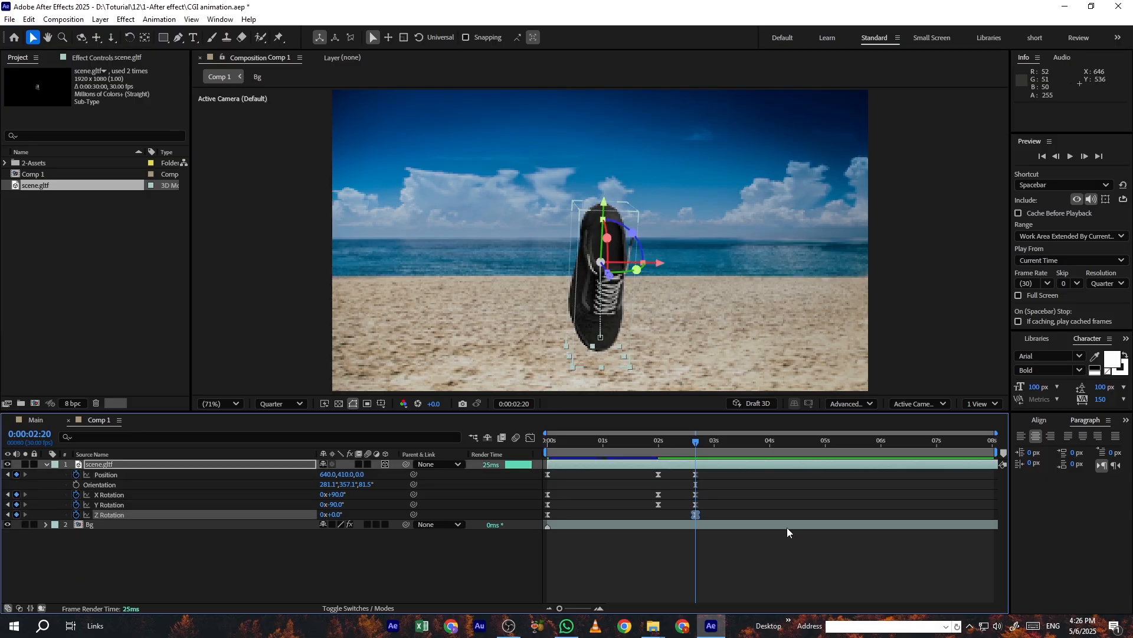
Step: At 0:00:04:00, move the shoe layer horizontally to the right, to position 1020, 410, 0
{"action": "left_click", "coordinate": [771, 441]}
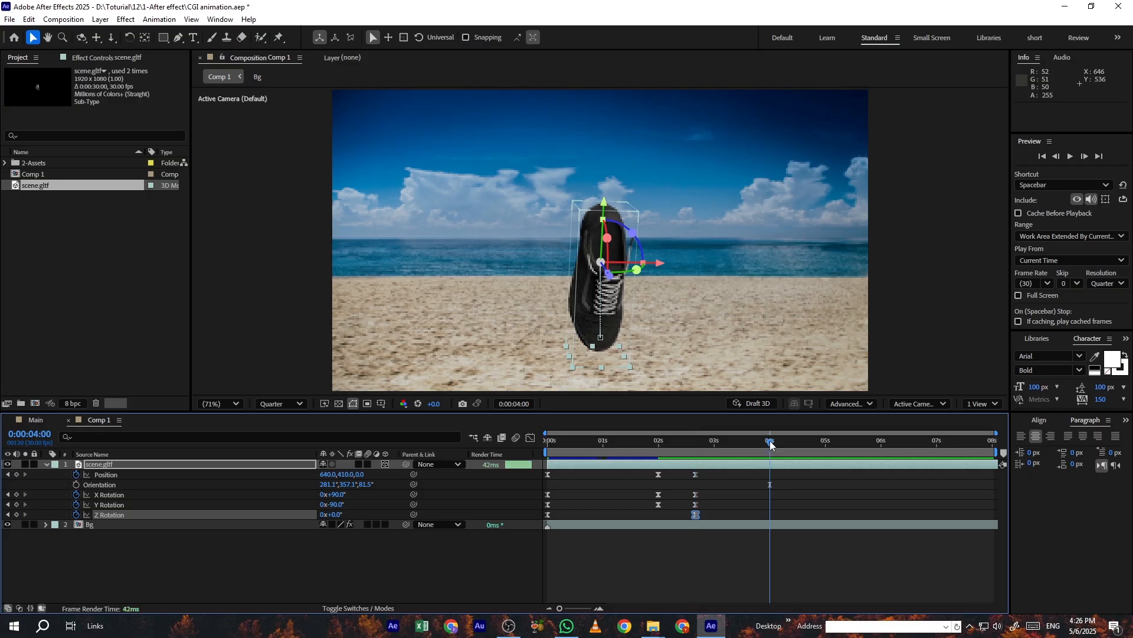
{"action": "key", "text": "alt+shift+p"}
{"action": "key", "text": "shift+Right"}
{"action": "key", "text": "shift+Right"}
{"action": "key", "text": "shift+Right"}
{"action": "key", "text": "shift+Right"}
{"action": "key", "text": "shift+Right"}
{"action": "key", "text": "shift+Right"}
{"action": "key", "text": "shift+Right"}
{"action": "key", "text": "shift+Right"}
{"action": "key", "text": "shift+Right"}
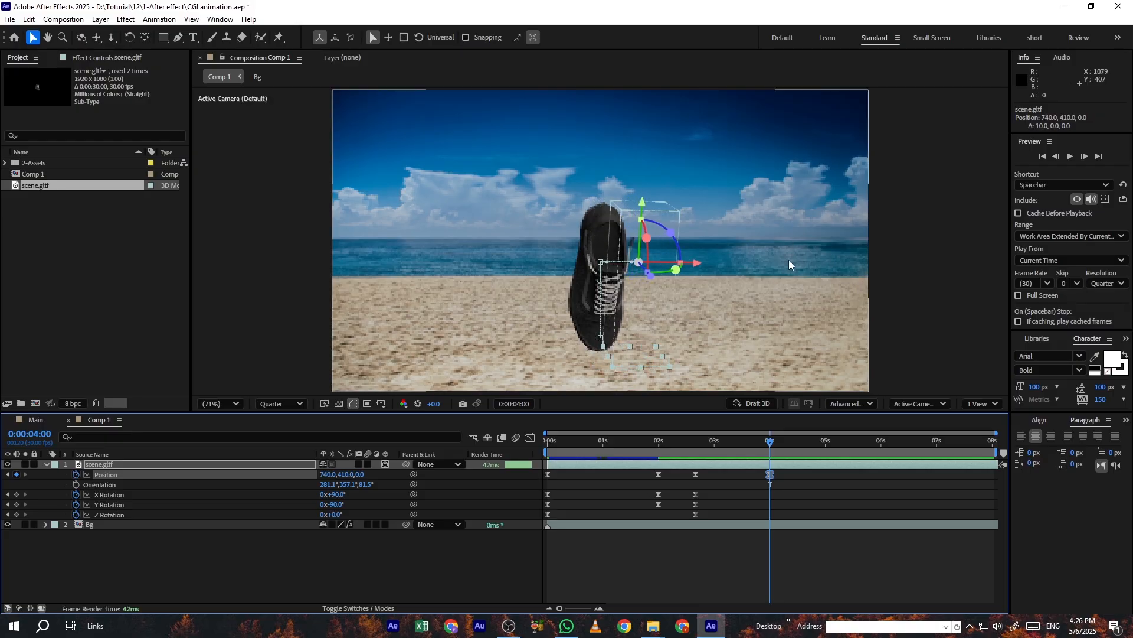
{"action": "key", "text": "shift+Right"}
{"action": "key", "text": "shift+Right"}
{"action": "key", "text": "shift+Right"}
{"action": "key", "text": "shift+Right"}
{"action": "key", "text": "shift+Right"}
{"action": "key", "text": "shift+Right"}
{"action": "key", "text": "shift+Right"}
{"action": "key", "text": "shift+Right"}
{"action": "key", "text": "shift+Right"}
{"action": "key", "text": "shift+Right"}
{"action": "key", "text": "shift+Right"}
{"action": "key", "text": "shift+Right"}
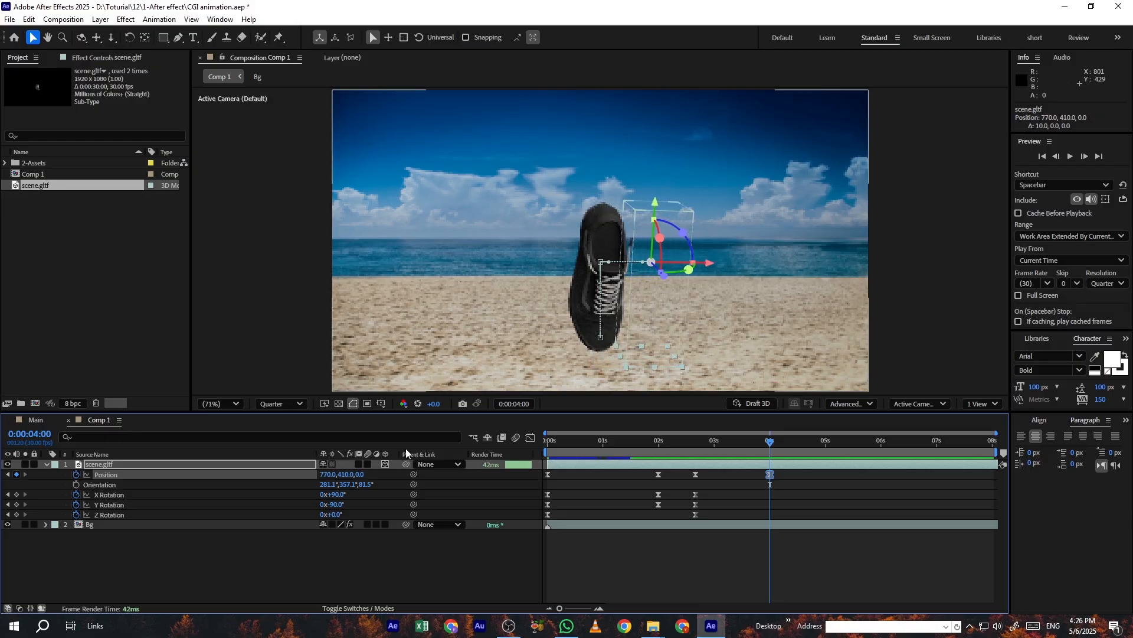
{"action": "key", "text": "shift+Right"}
{"action": "key", "text": "shift+Right"}
{"action": "key", "text": "shift+Right"}
{"action": "key", "text": "shift+Right"}
{"action": "key", "text": "shift+Right"}
{"action": "key", "text": "shift+Right"}
{"action": "key", "text": "shift+Right"}
{"action": "key", "text": "shift+Right"}
{"action": "key", "text": "shift+Right"}
{"action": "key", "text": "shift+Right"}
{"action": "key", "text": "shift+Right"}
{"action": "key", "text": "shift+Right"}
{"action": "key", "text": "shift+Right"}
{"action": "key", "text": "shift+Right"}
{"action": "key", "text": "shift+Right"}
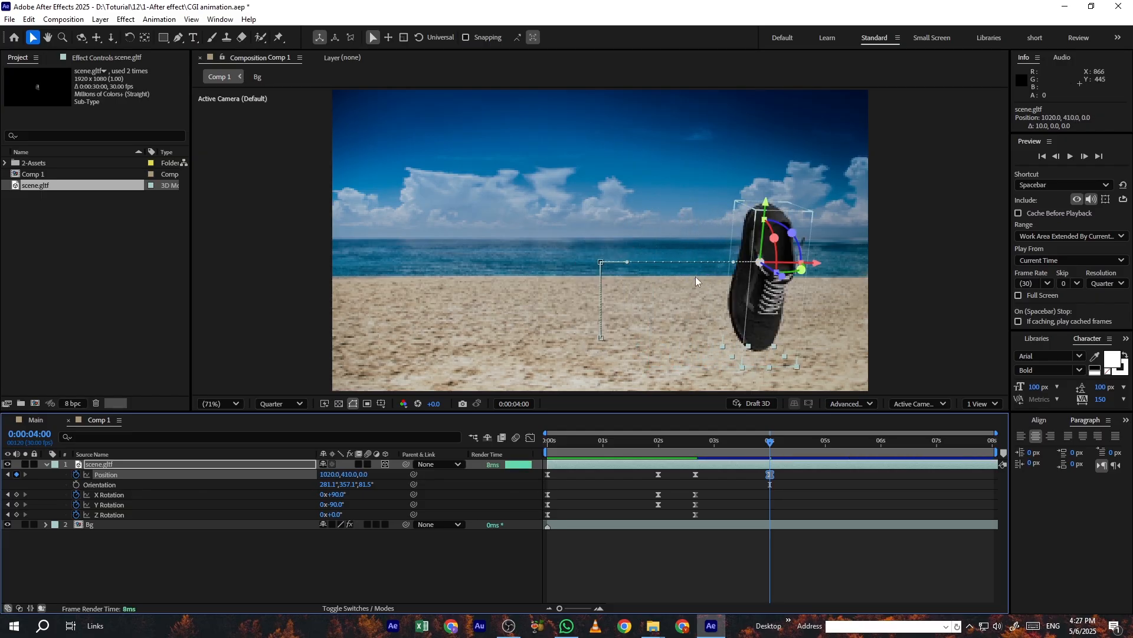
Step: Add one full turn to the shoe layer's Y Rotation at 0:00:04:00, setting it to 1x-90°
{"action": "left_click", "coordinate": [692, 549]}
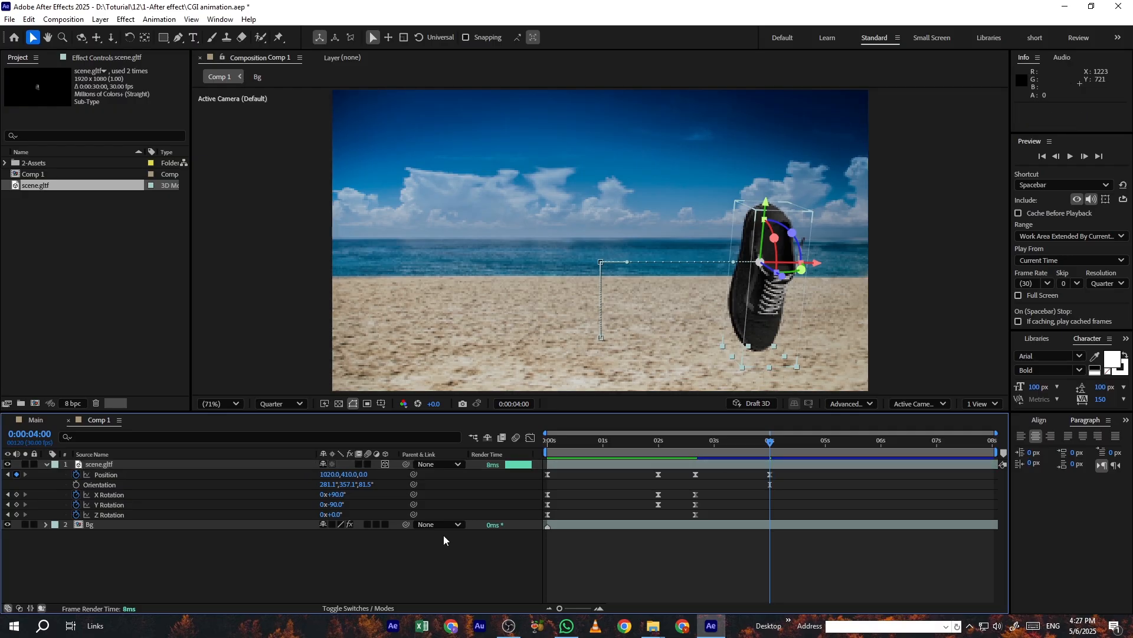
{"action": "left_click", "coordinate": [323, 505]}
{"action": "type", "text": "1"}
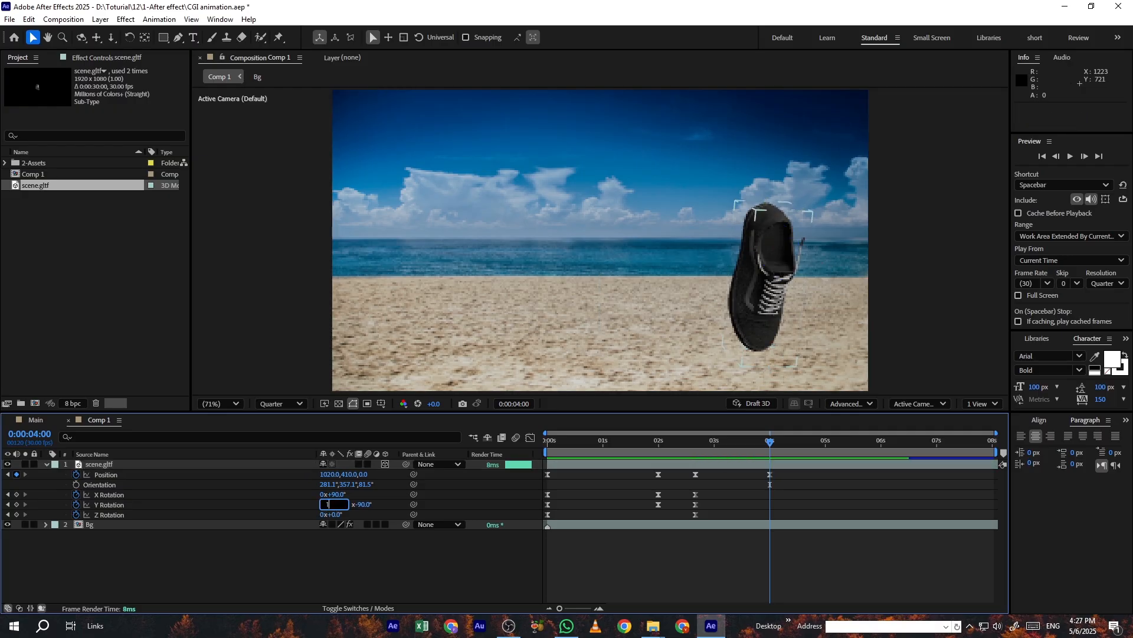
{"action": "key", "text": "Return"}
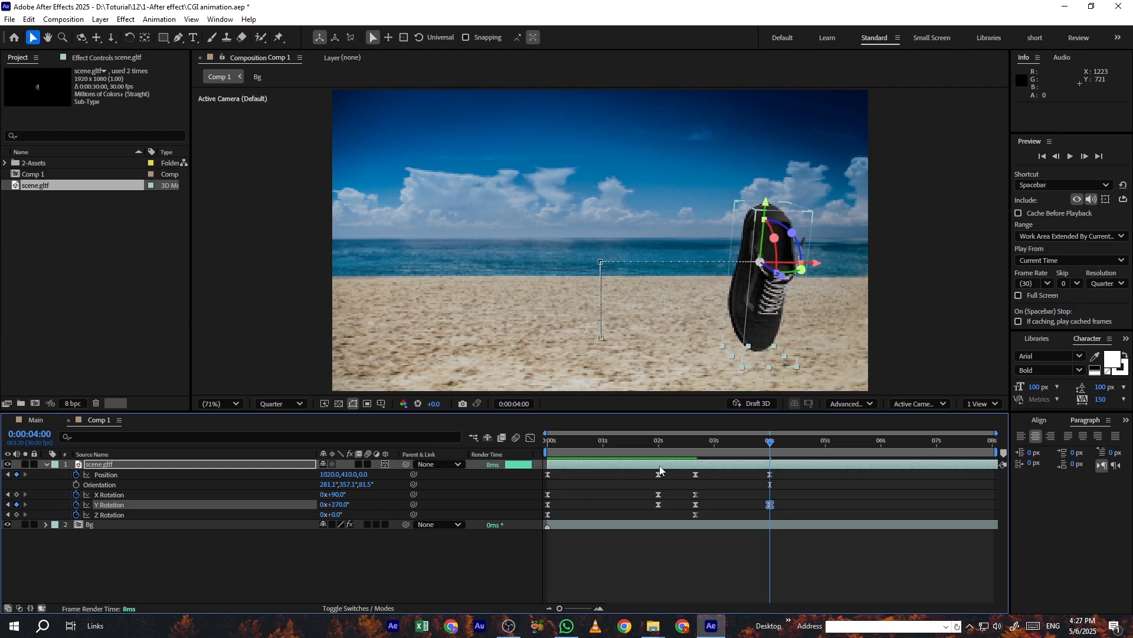
Step: Preview the shoe's sideways move and spin from near the start of Comp 1
{"action": "left_click_drag", "start_coordinate": [711, 453], "coordinate": [686, 452]}
{"action": "left_click_drag", "start_coordinate": [544, 473], "coordinate": [680, 475]}
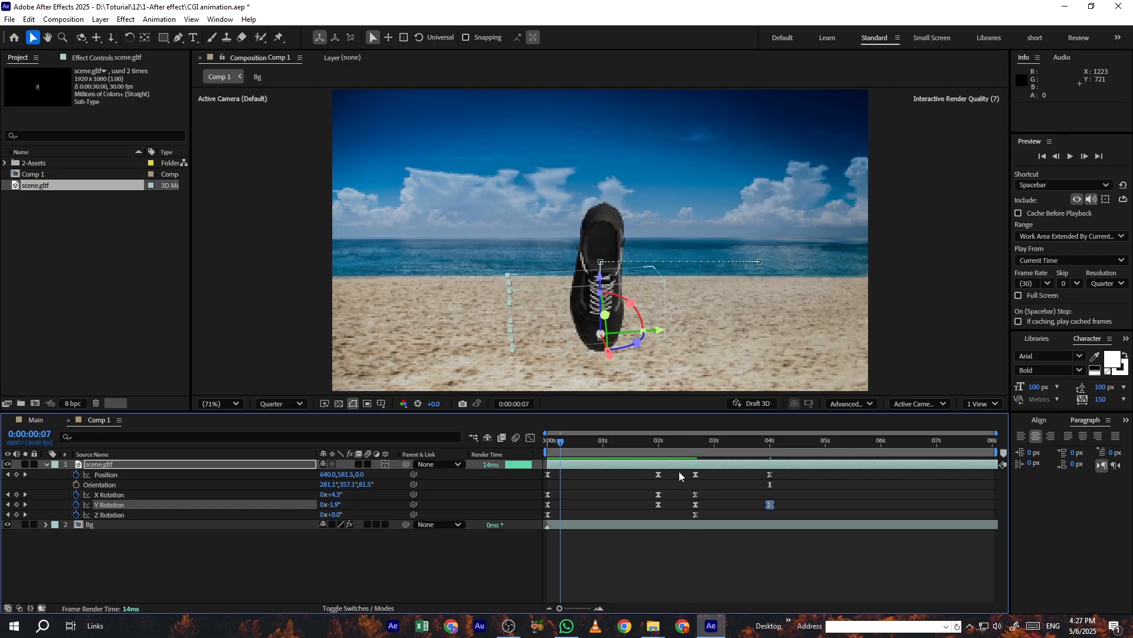
{"action": "key", "text": "space"}
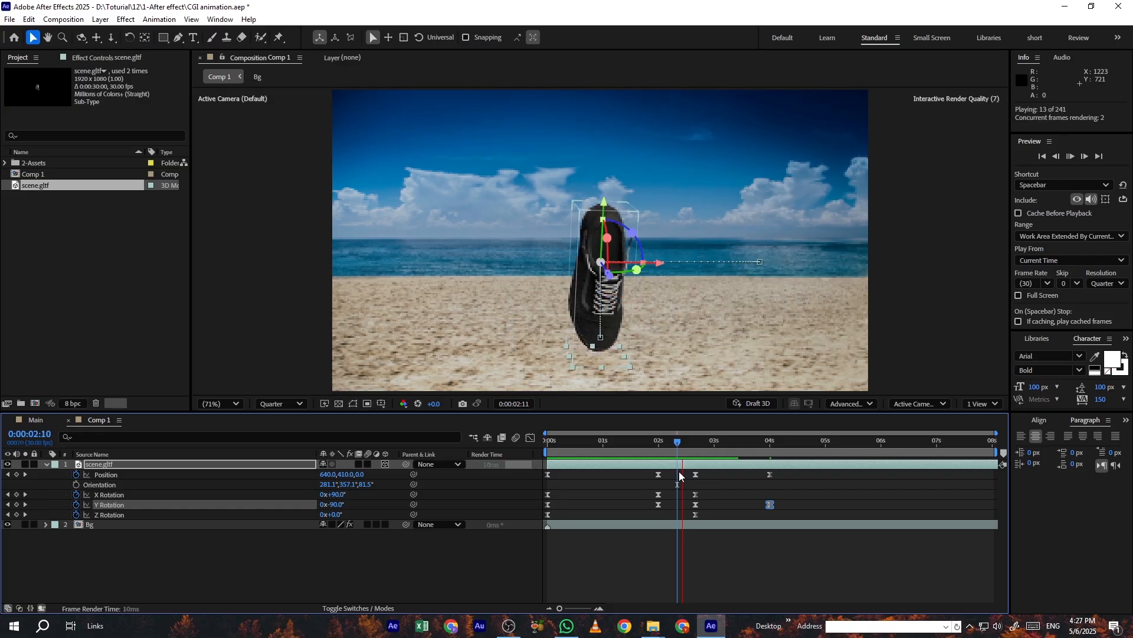
{"action": "key", "text": "space"}
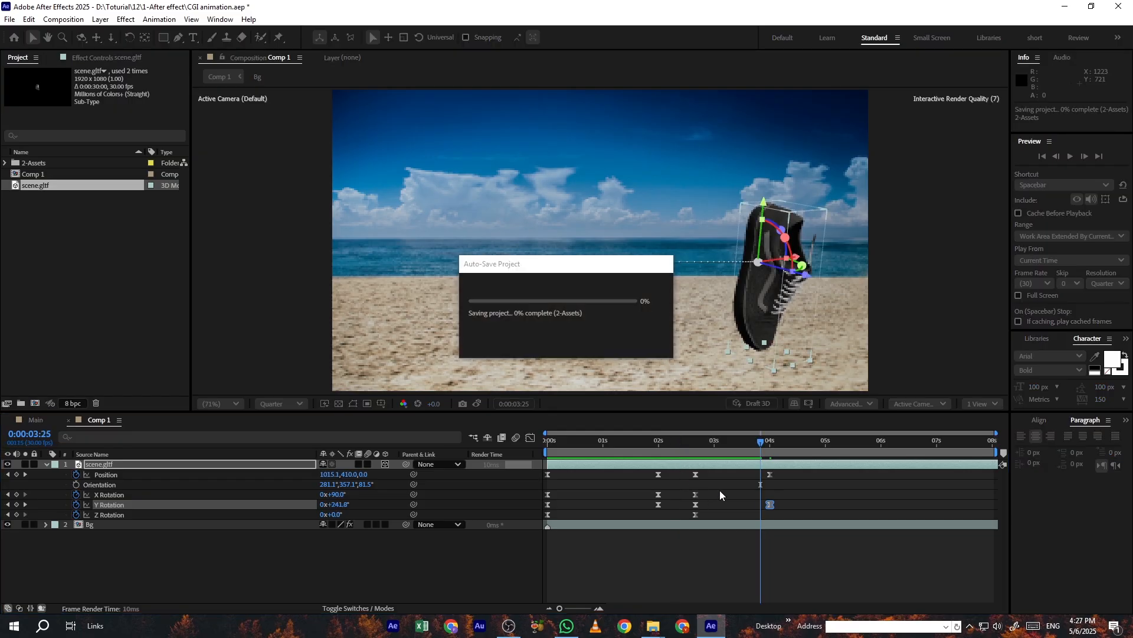
Step: Set the shoe layer's Y Rotation to 290° at 0:00:04:00 and preview the adjusted spin
{"action": "key", "text": "k"}
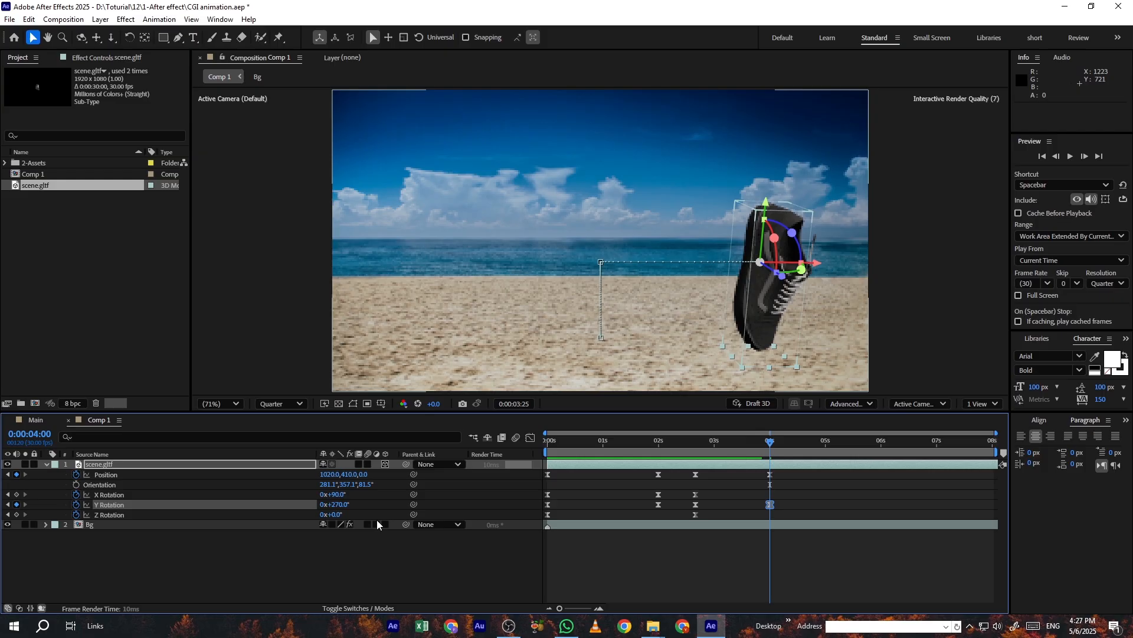
{"action": "left_click", "coordinate": [335, 505]}
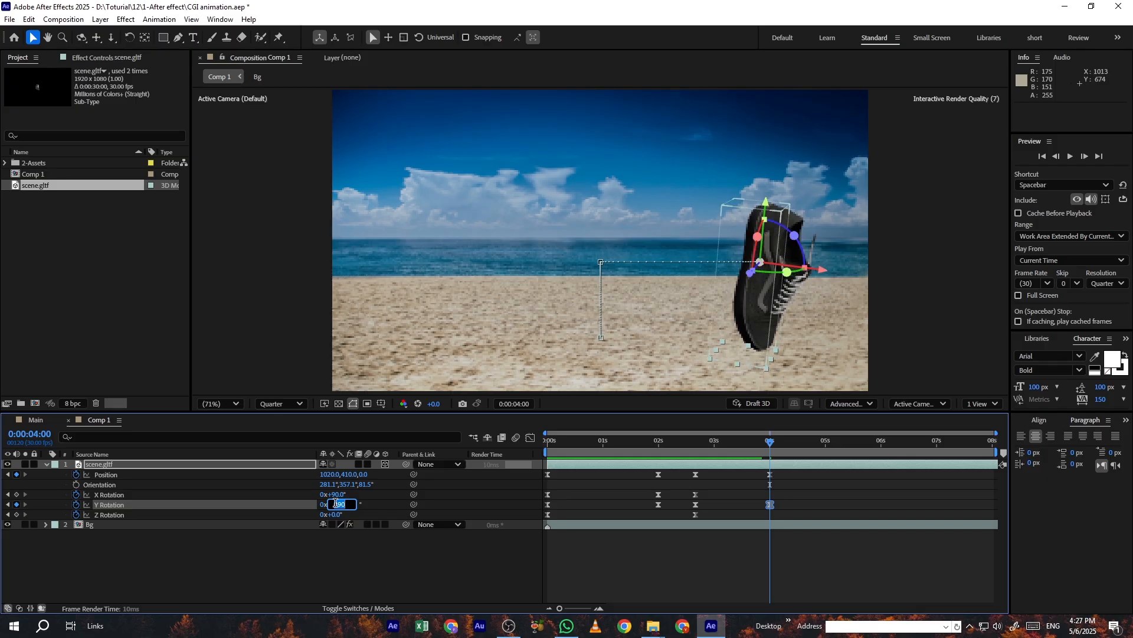
{"action": "left_click", "coordinate": [711, 562]}
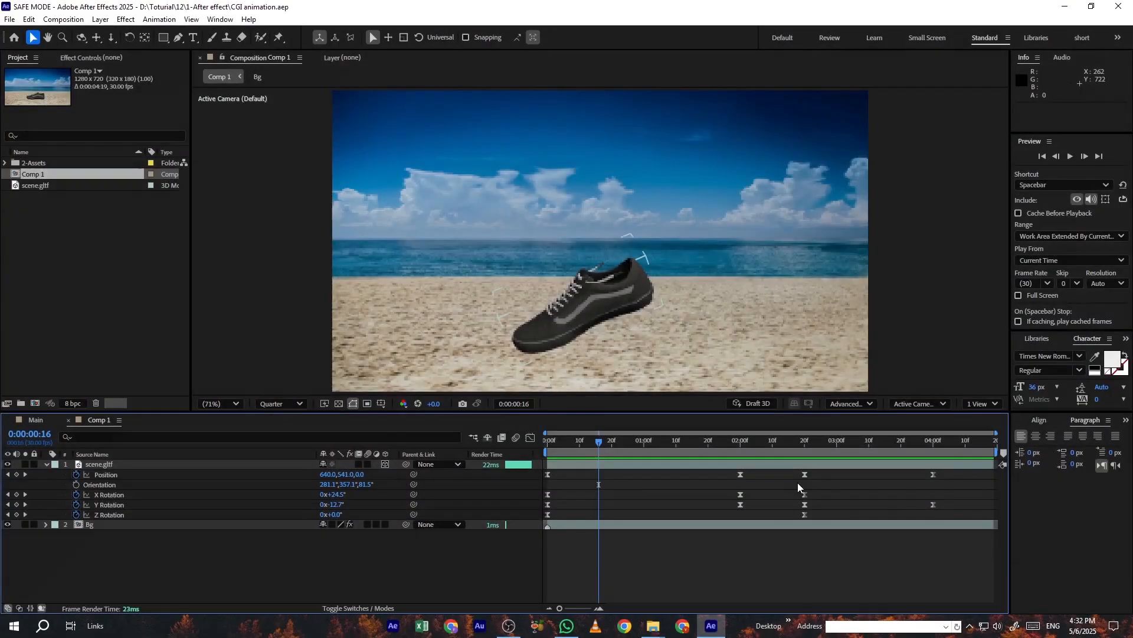
{"action": "key", "text": "space"}
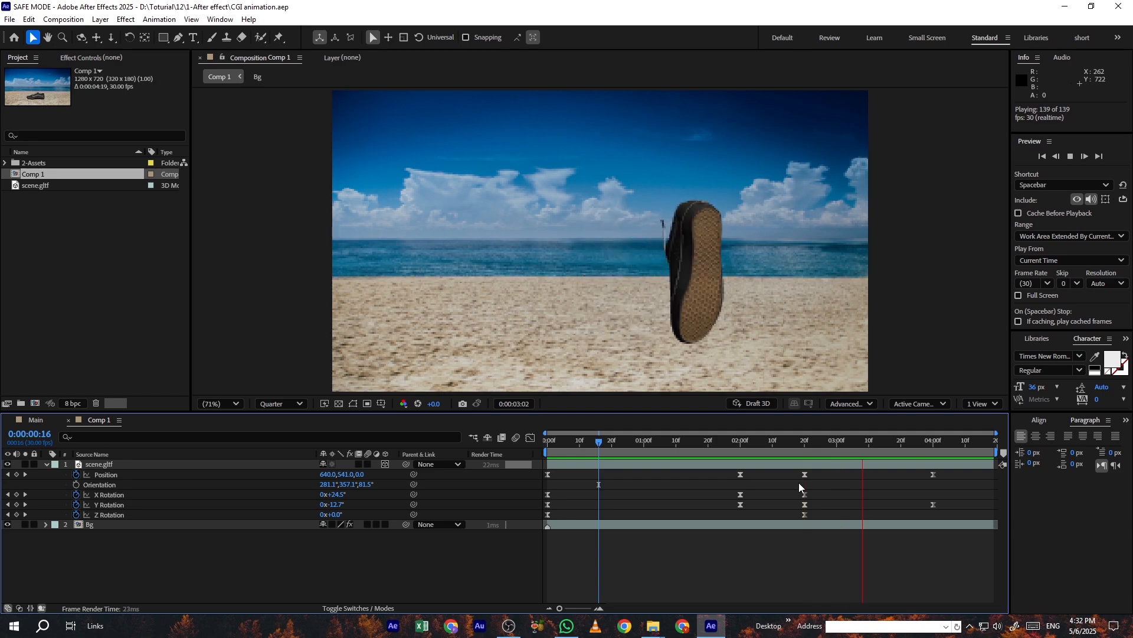
{"action": "key", "text": "space"}
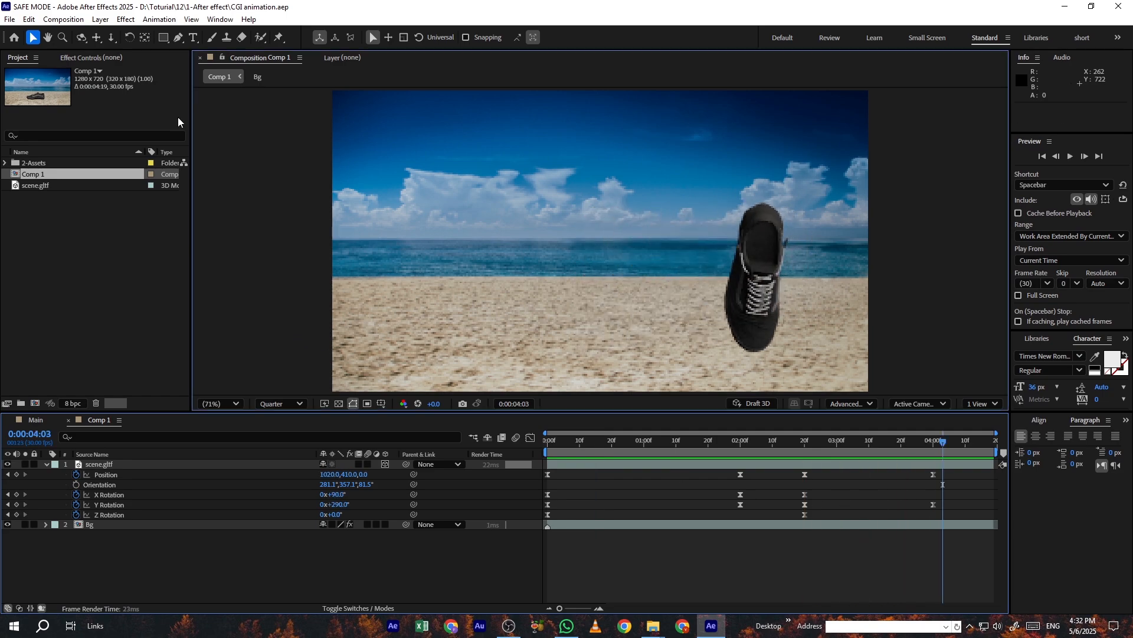
Step: Add a text layer reading "After Effect" over the clouds beside the shoe
{"action": "left_click", "coordinate": [194, 39]}
{"action": "left_click", "coordinate": [403, 216]}
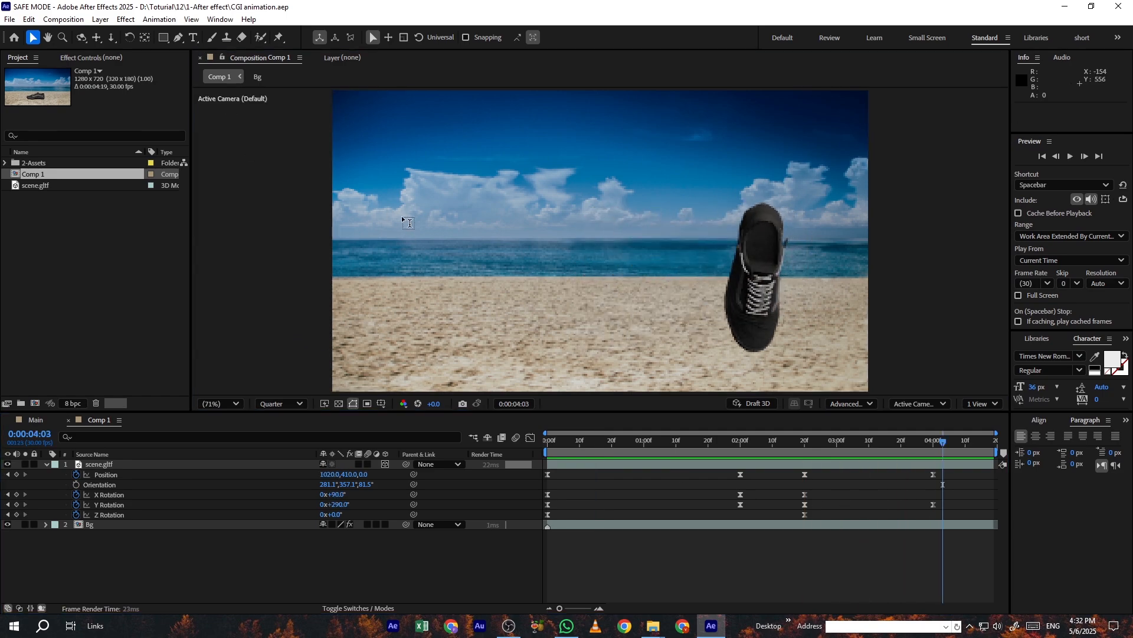
{"action": "type", "text": "Aftere"}
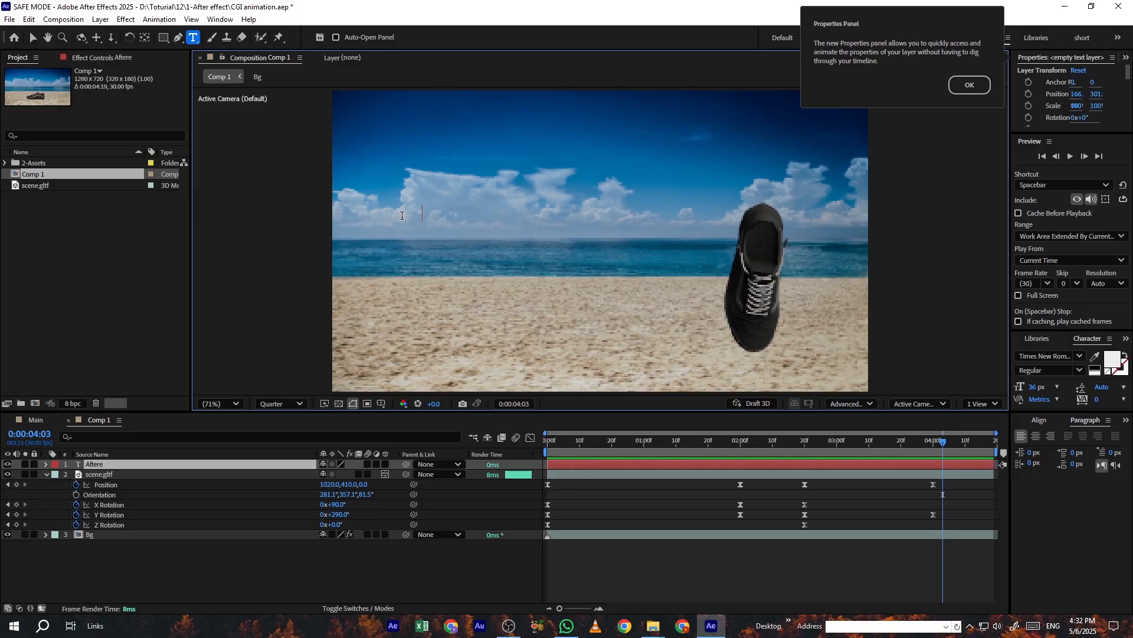
{"action": "type", "text": " Effect"}
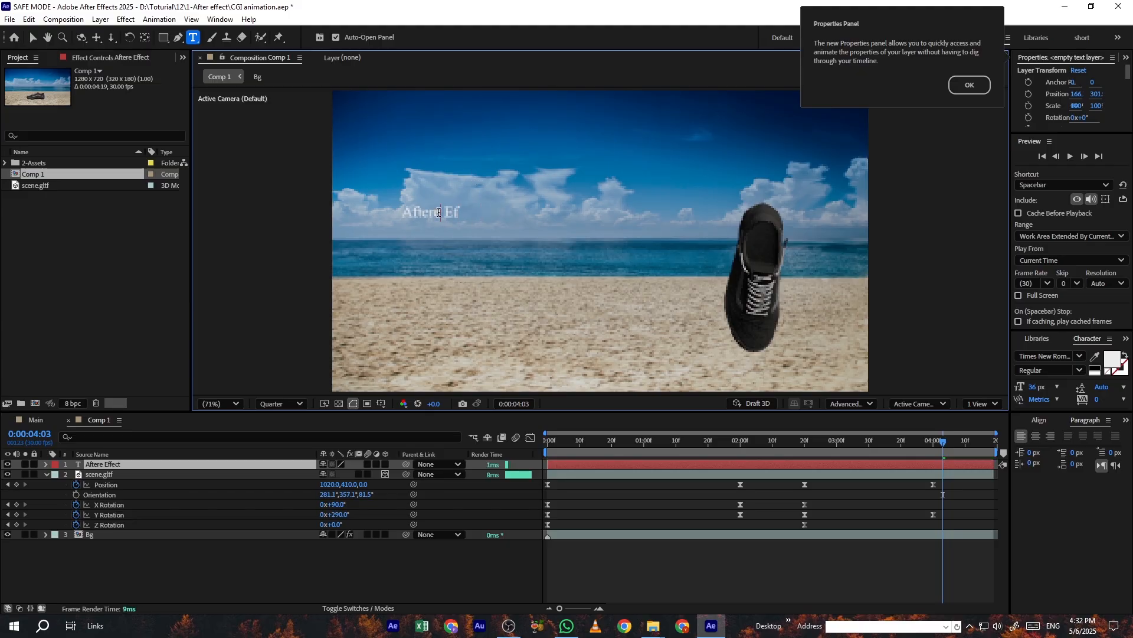
{"action": "left_click", "coordinate": [967, 84]}
{"action": "key", "text": "BackSpace"}
{"action": "key", "text": "Escape"}
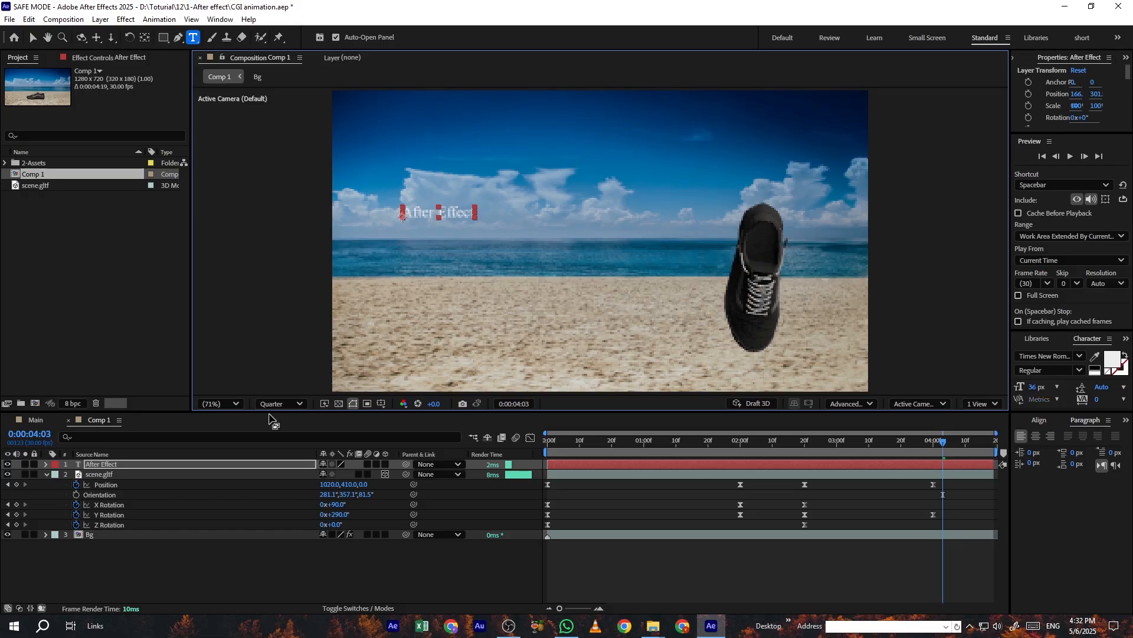
Step: Scale the After Effect text layer to 450% and move it away from the shoe, to a position of about 64.8, 342
{"action": "key", "text": "s"}
{"action": "left_click", "coordinate": [336, 474]}
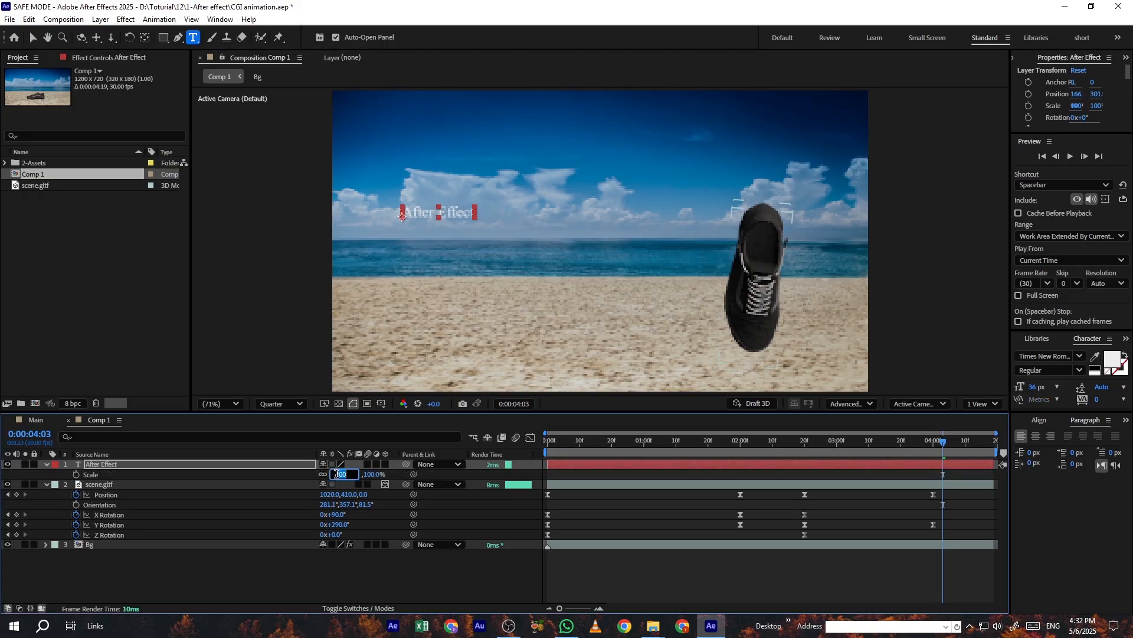
{"action": "type", "text": "450"}
{"action": "key", "text": "Return"}
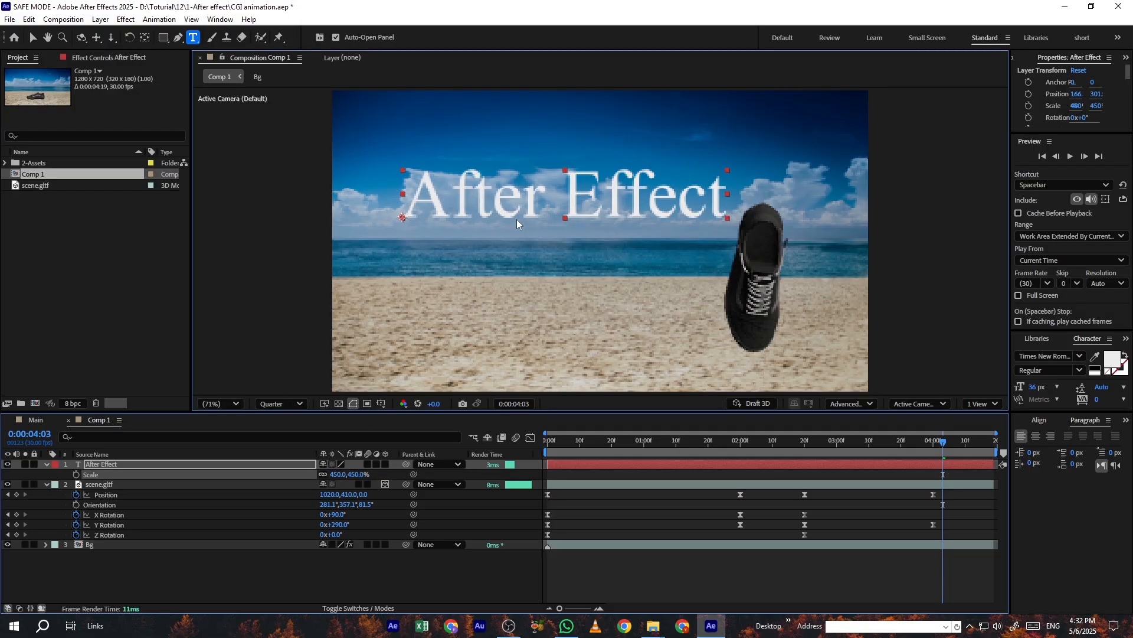
{"action": "key", "text": "v"}
{"action": "left_click_drag", "start_coordinate": [536, 202], "coordinate": [496, 219]}
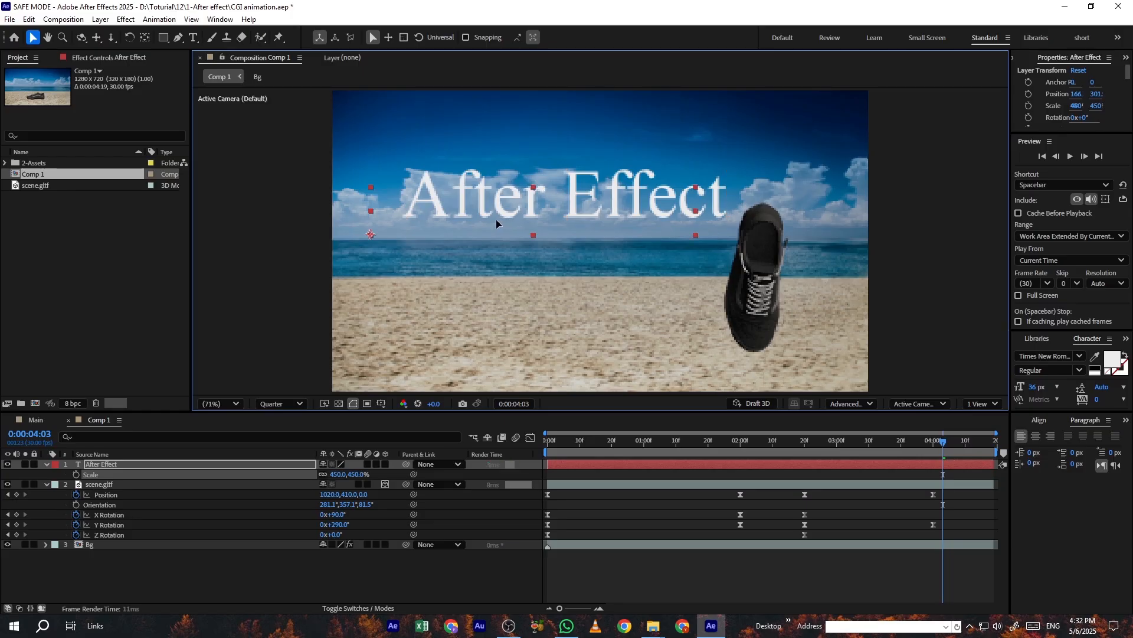
Step: Trim the start of the After Effect text layer to 0:00:04:00
{"action": "middle_click", "coordinate": [886, 515]}
{"action": "key", "text": "h"}
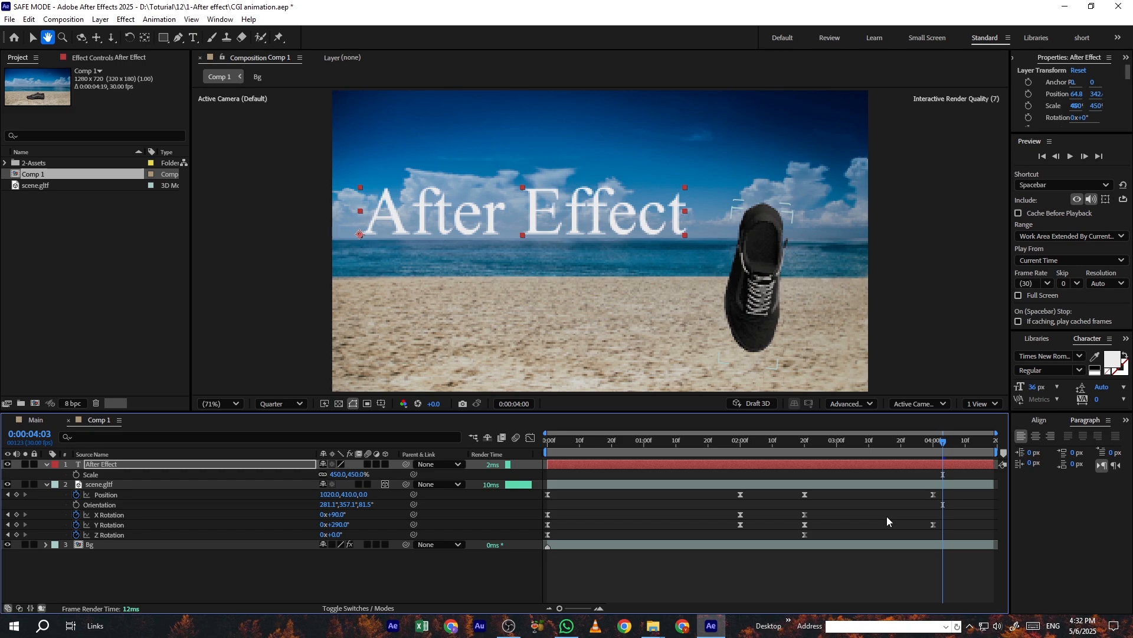
{"action": "key", "text": "j"}
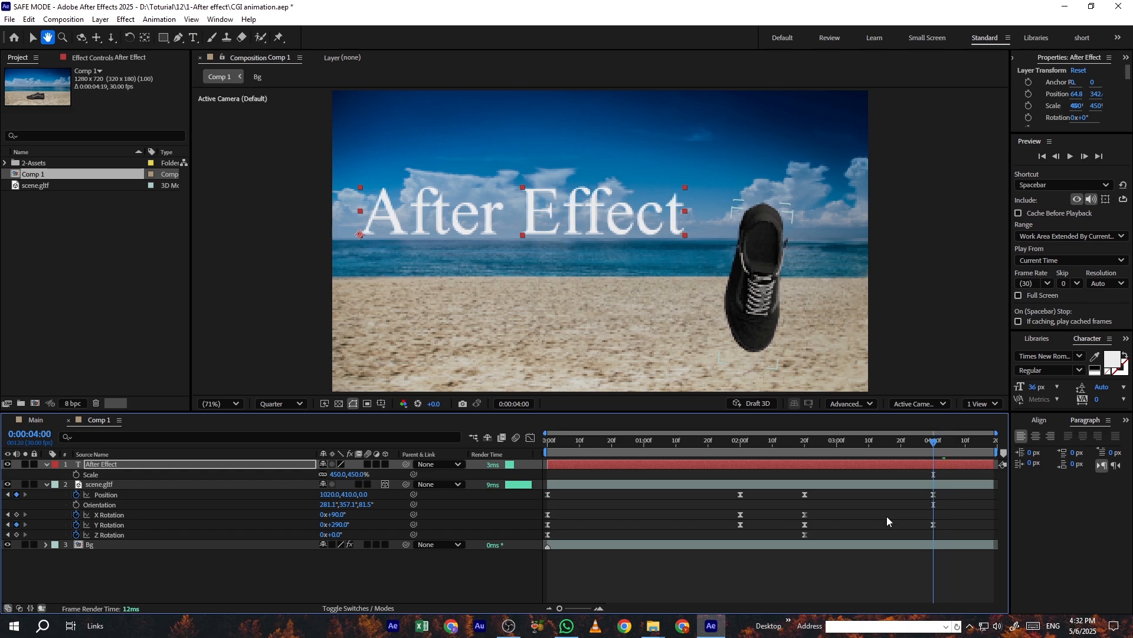
{"action": "key", "text": "alt+bracketleft"}
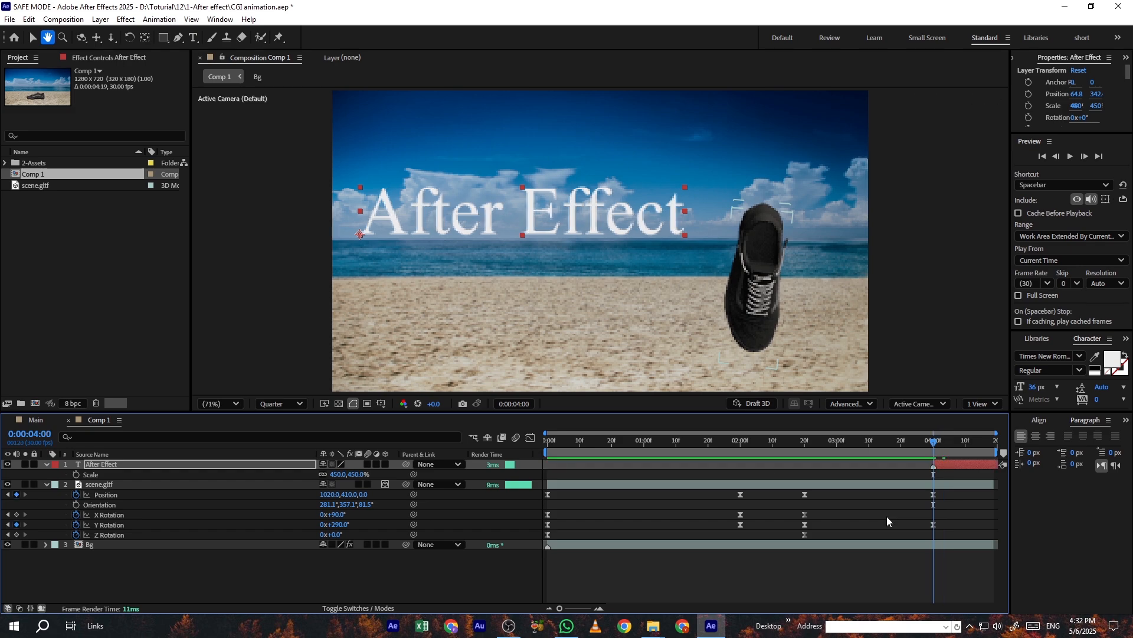
Step: Keyframe the text layer's Opacity at 85% at 0:00:04:00 and add a higher Opacity keyframe ten frames further on
{"action": "key", "text": "shift+Page_Down"}
{"action": "key", "text": "shift+Page_Up"}
{"action": "key", "text": "t"}
{"action": "key", "text": "v"}
{"action": "left_click", "coordinate": [76, 475]}
{"action": "left_click_drag", "start_coordinate": [328, 474], "coordinate": [226, 481]}
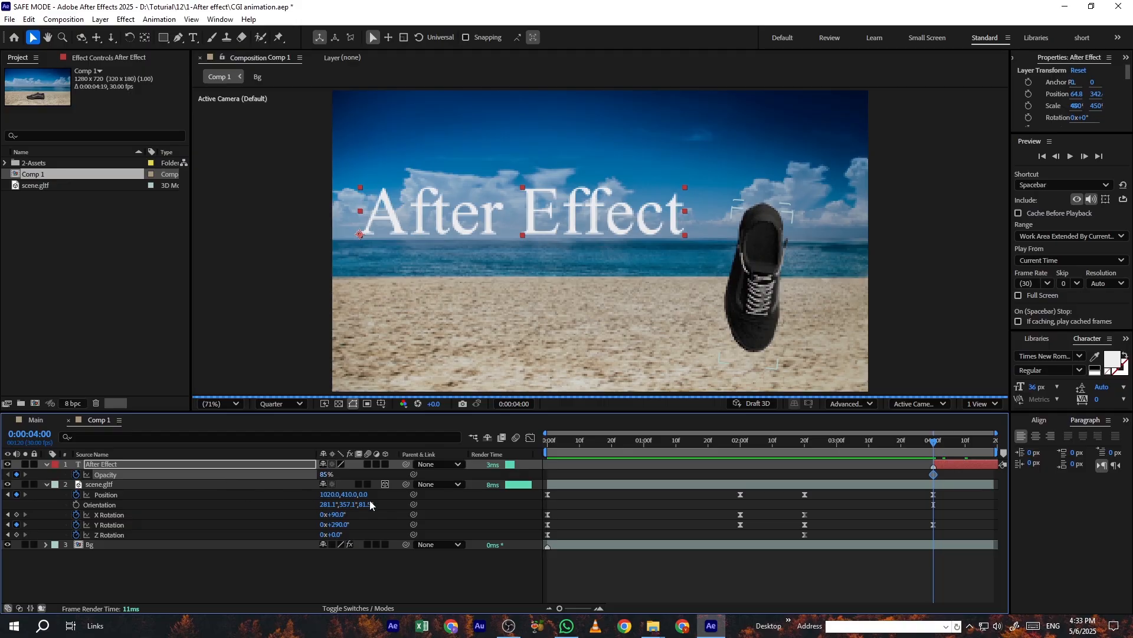
{"action": "key", "text": "shift+Page_Down"}
{"action": "mouse_move", "coordinate": [324, 477]}
{"action": "left_mouse_down"}
{"action": "mouse_move", "coordinate": [346, 473]}
{"action": "mouse_move", "coordinate": [324, 474]}
{"action": "left_mouse_up"}
Step: Return to the text layer's first Opacity keyframe at 0:00:04:00 and open its value for editing
{"action": "left_click", "coordinate": [933, 443]}
{"action": "key", "text": "Home"}
{"action": "left_click", "coordinate": [326, 474]}
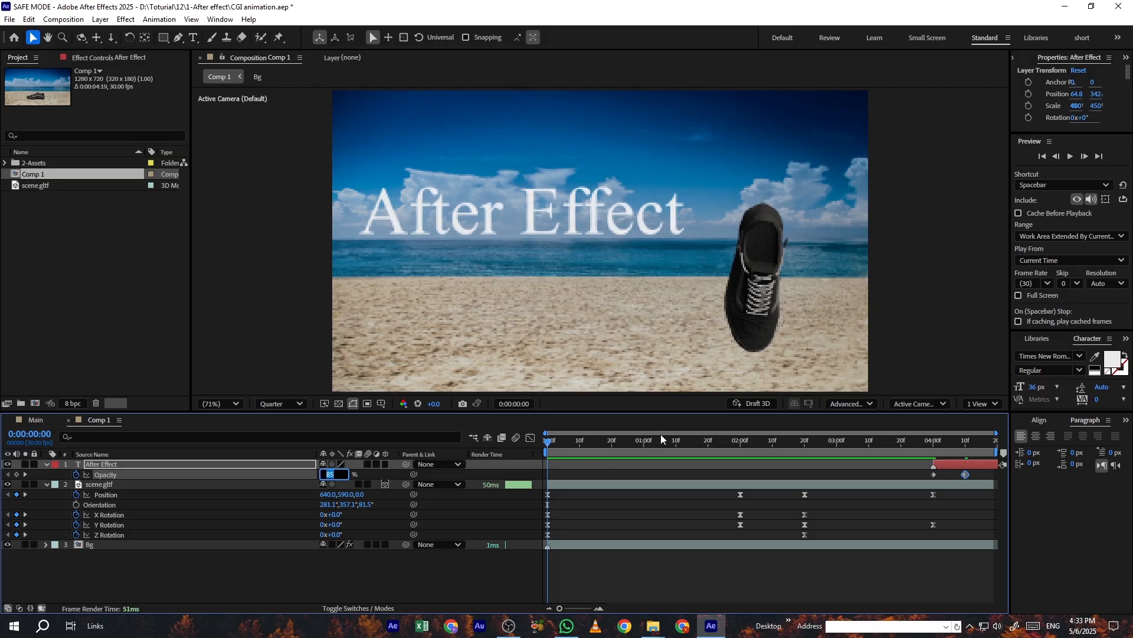
{"action": "left_click", "coordinate": [927, 448]}
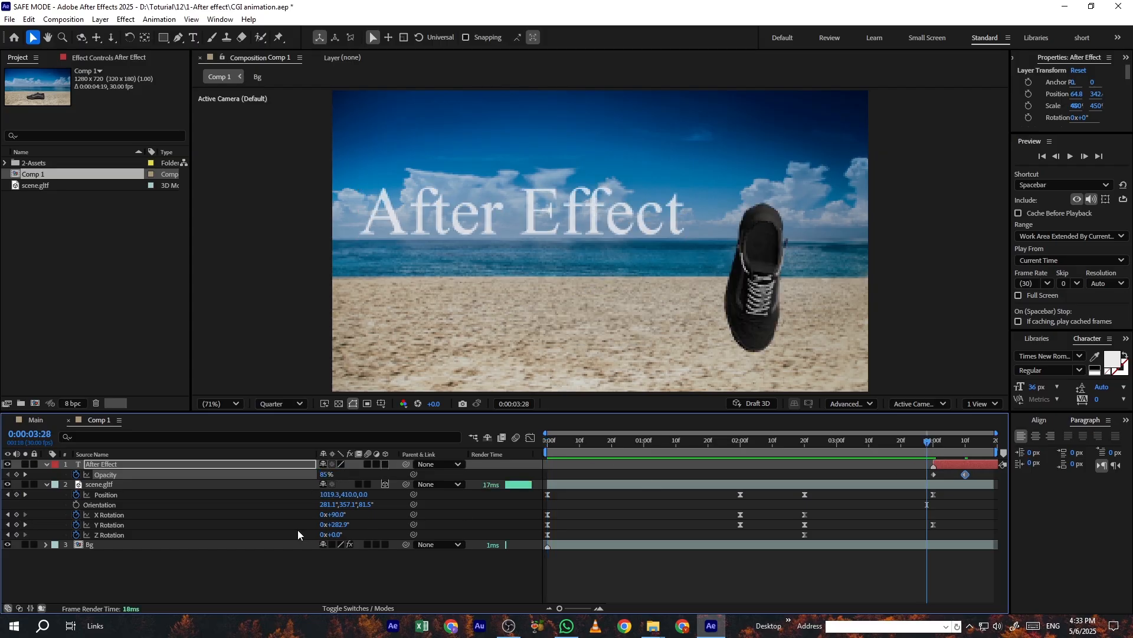
{"action": "key", "text": "k"}
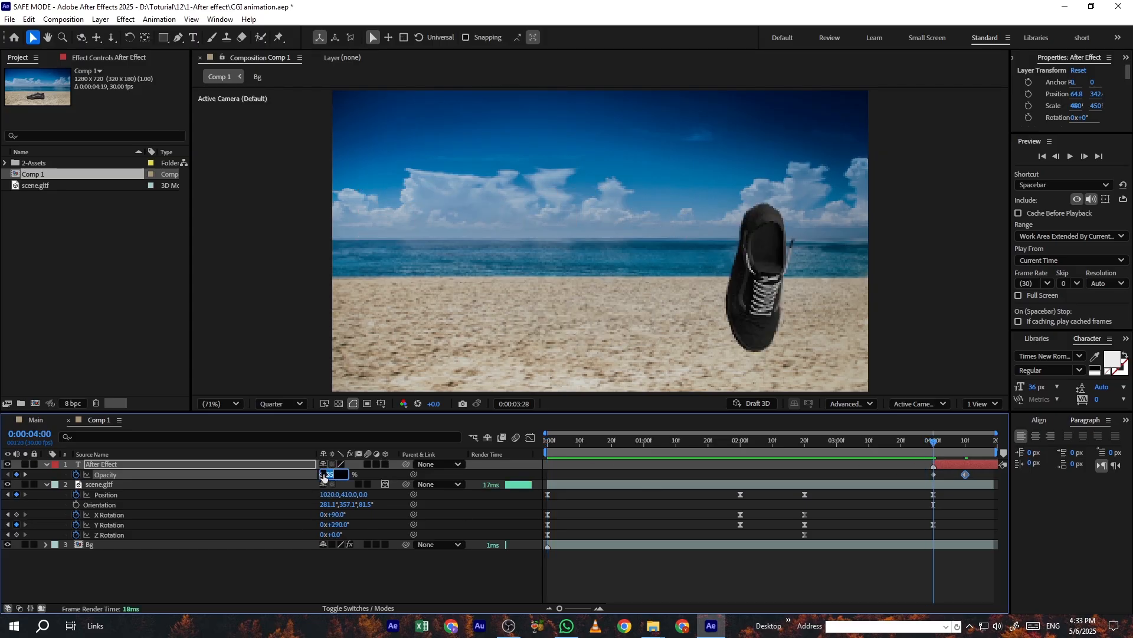
{"action": "left_click", "coordinate": [324, 474]}
Step: Shift the text layer with its Opacity keyframes earlier, to start at about 0:00:03:21
{"action": "left_click", "coordinate": [920, 466]}
{"action": "left_click_drag", "start_coordinate": [918, 467], "coordinate": [916, 468]}
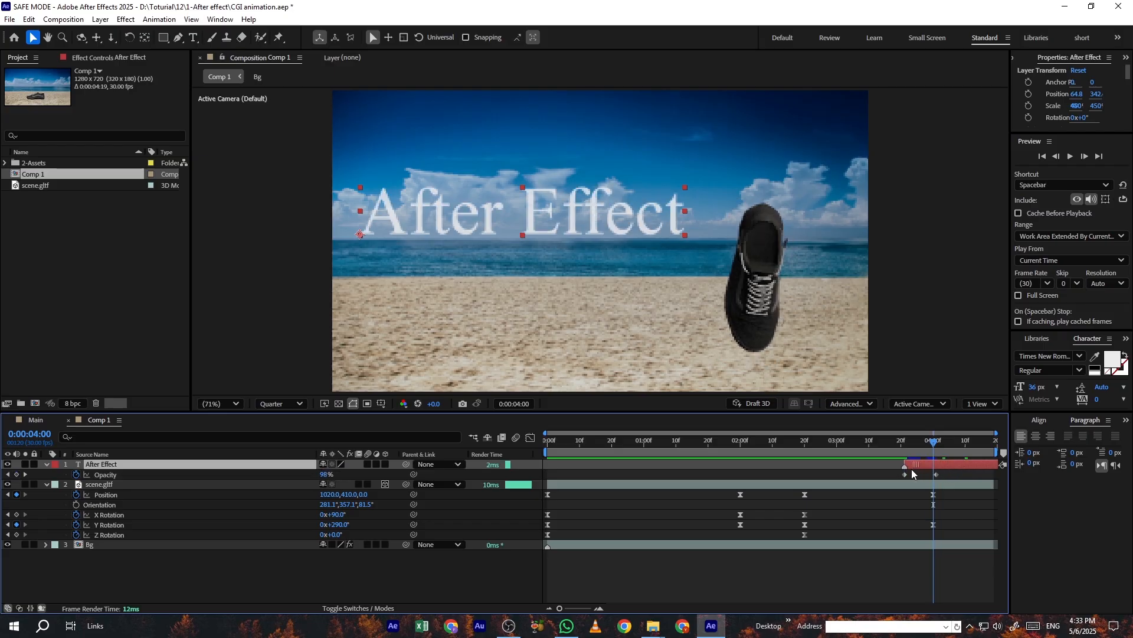
Step: Preview the shoe and text animation from near the start, and go to 0:00:03:22 to check the text's entrance
{"action": "left_click", "coordinate": [551, 453]}
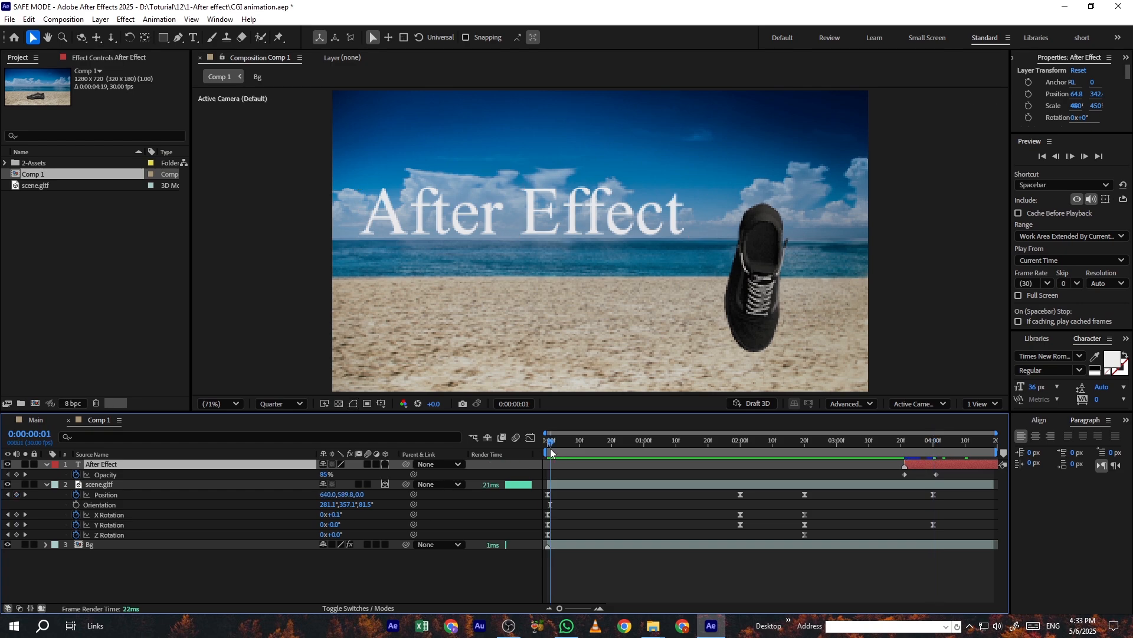
{"action": "key", "text": "space"}
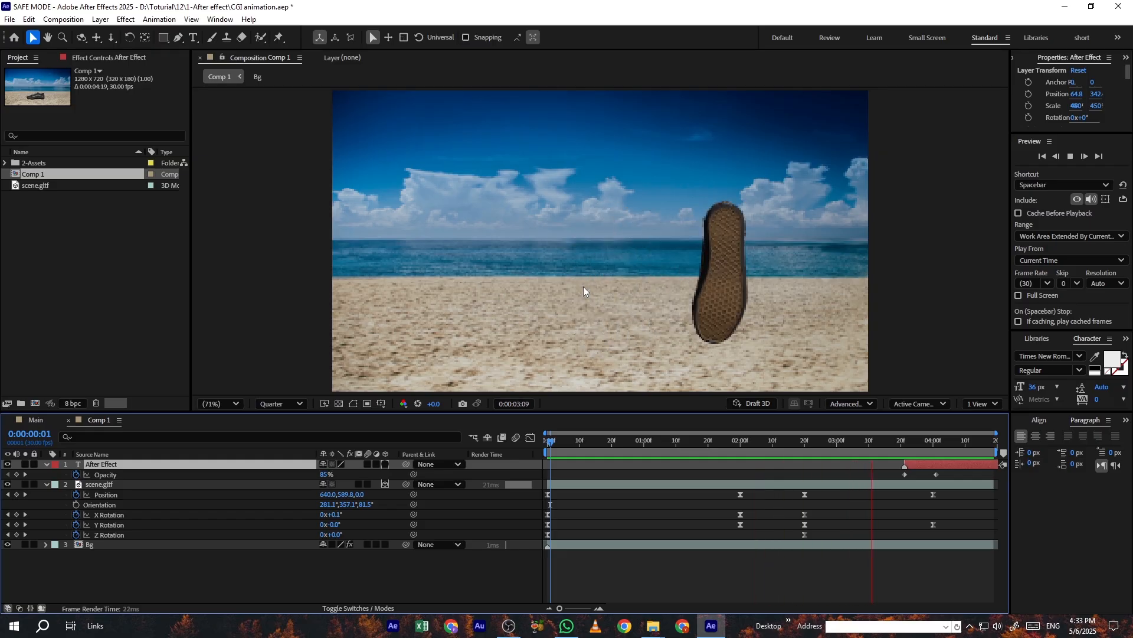
{"action": "key", "text": "space"}
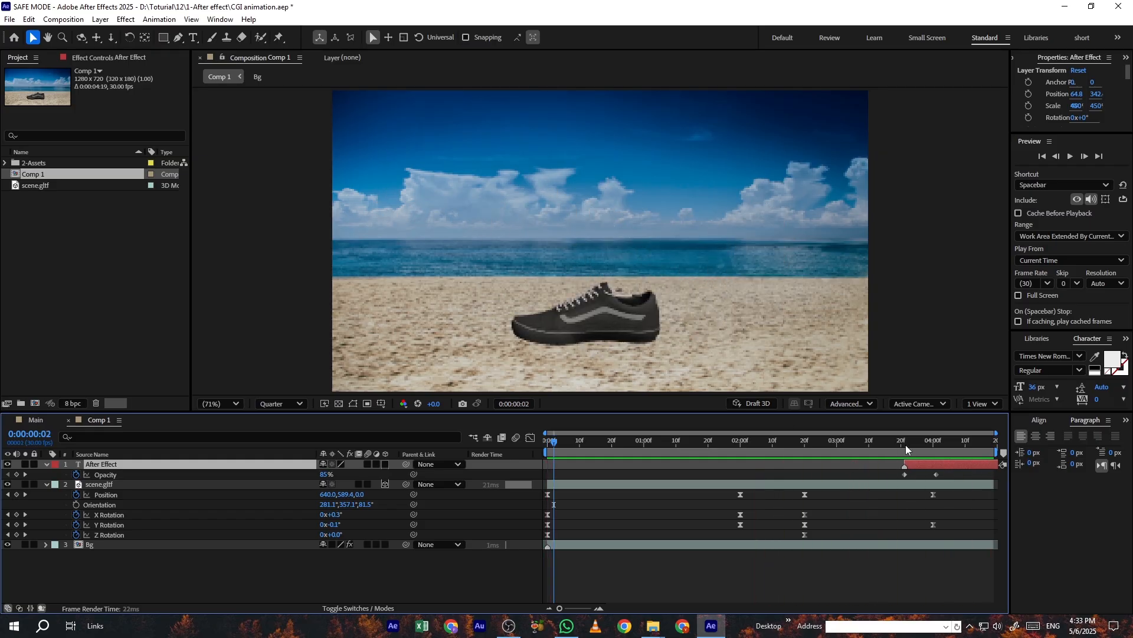
{"action": "left_click", "coordinate": [907, 444]}
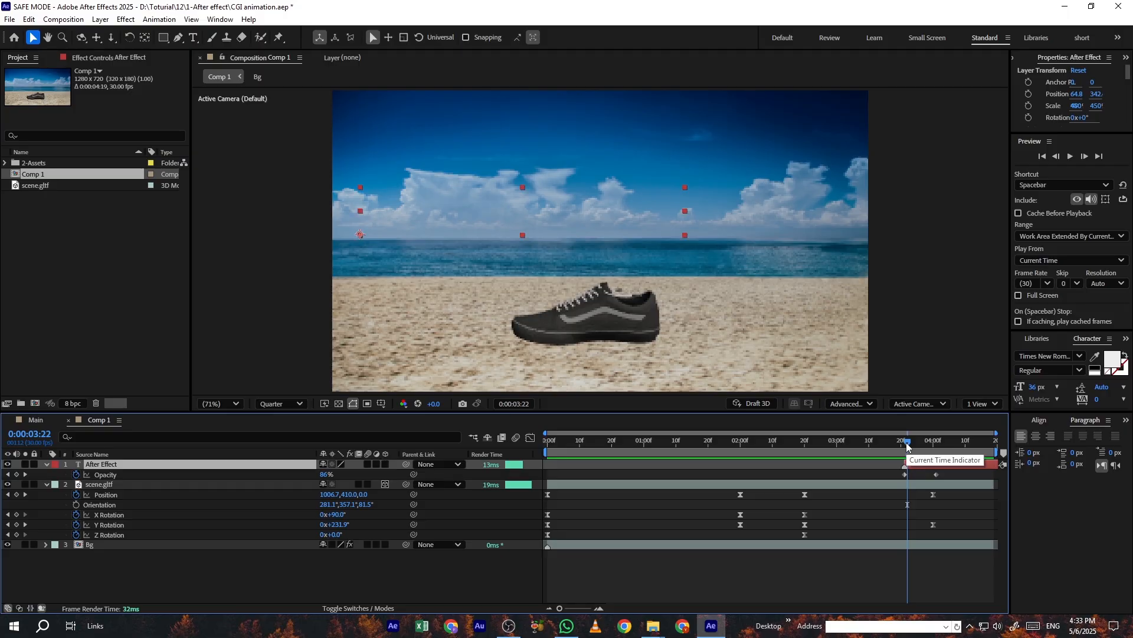